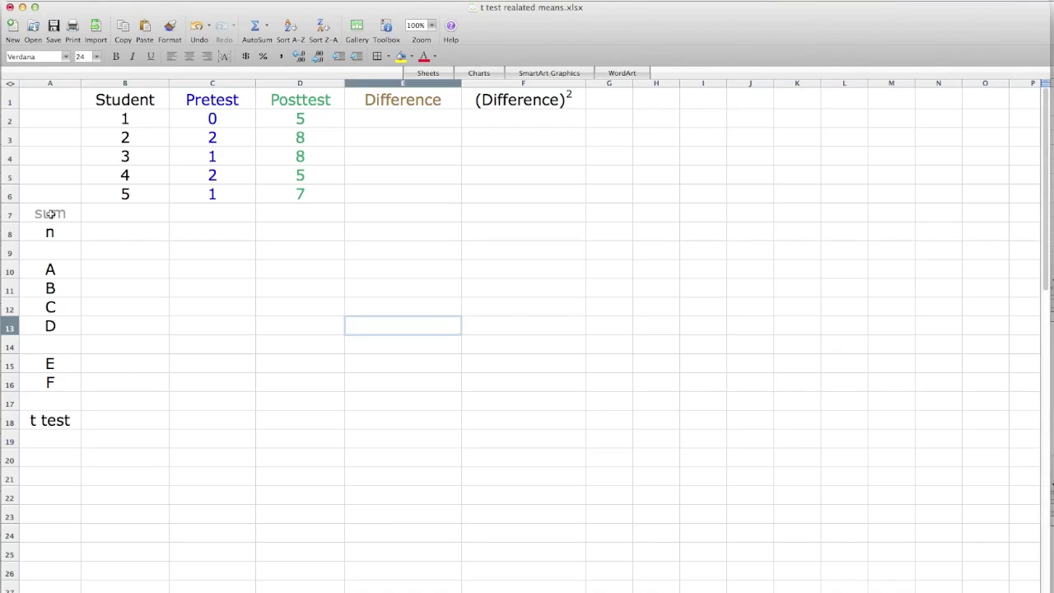
Review the row labels in A7:A18 and the Pretest and Posttest columns of the data table.
{"action": "left_click", "coordinate": [49, 213]}
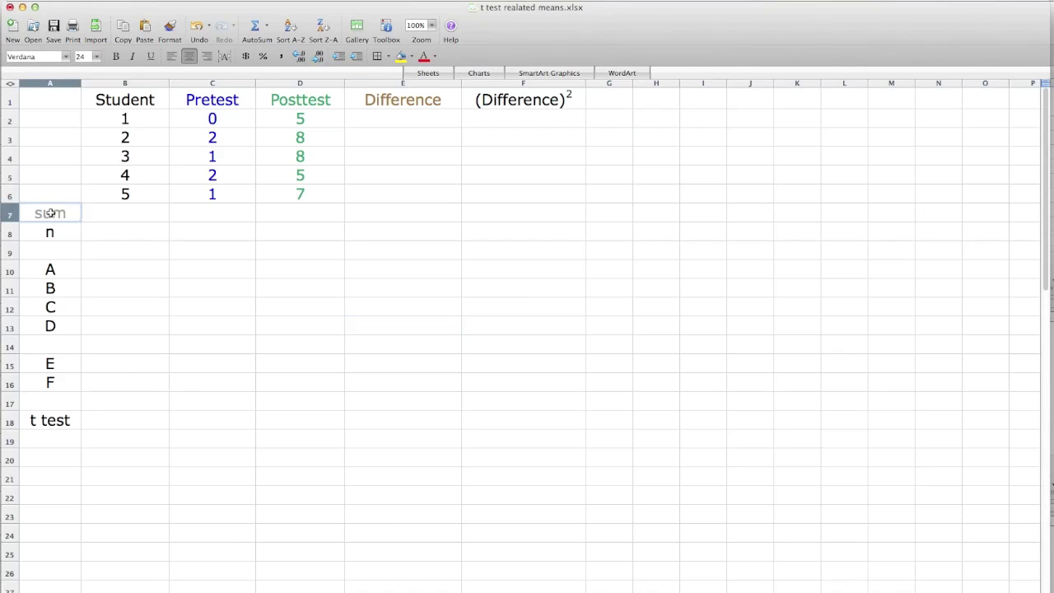
{"action": "left_click_drag", "start_coordinate": [50, 213], "coordinate": [52, 421]}
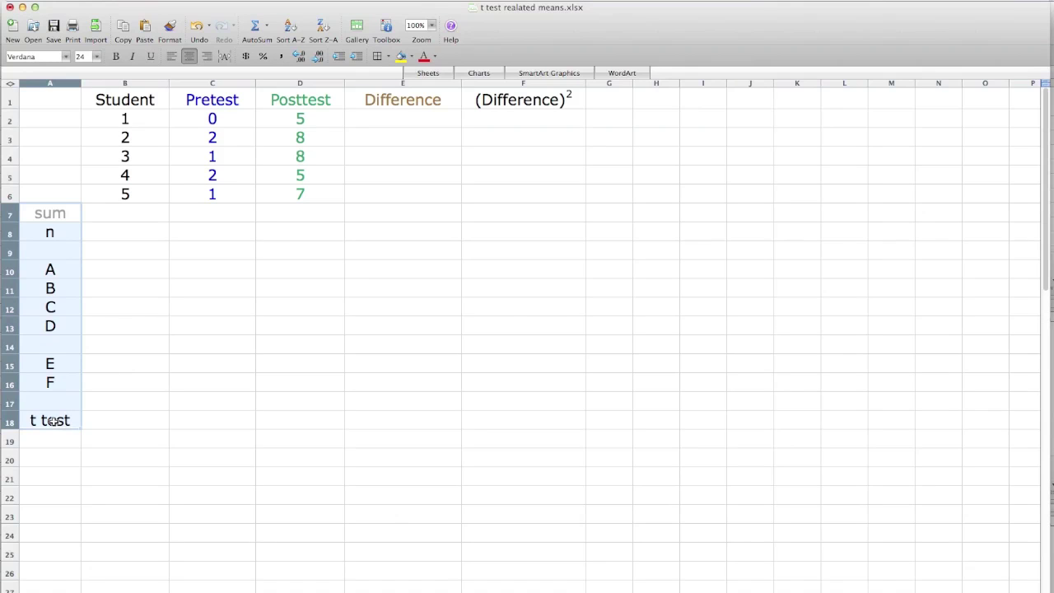
{"action": "left_click", "coordinate": [219, 100]}
{"action": "left_click_drag", "start_coordinate": [218, 100], "coordinate": [223, 196]}
{"action": "left_click", "coordinate": [286, 101]}
{"action": "left_click_drag", "start_coordinate": [286, 100], "coordinate": [292, 202]}
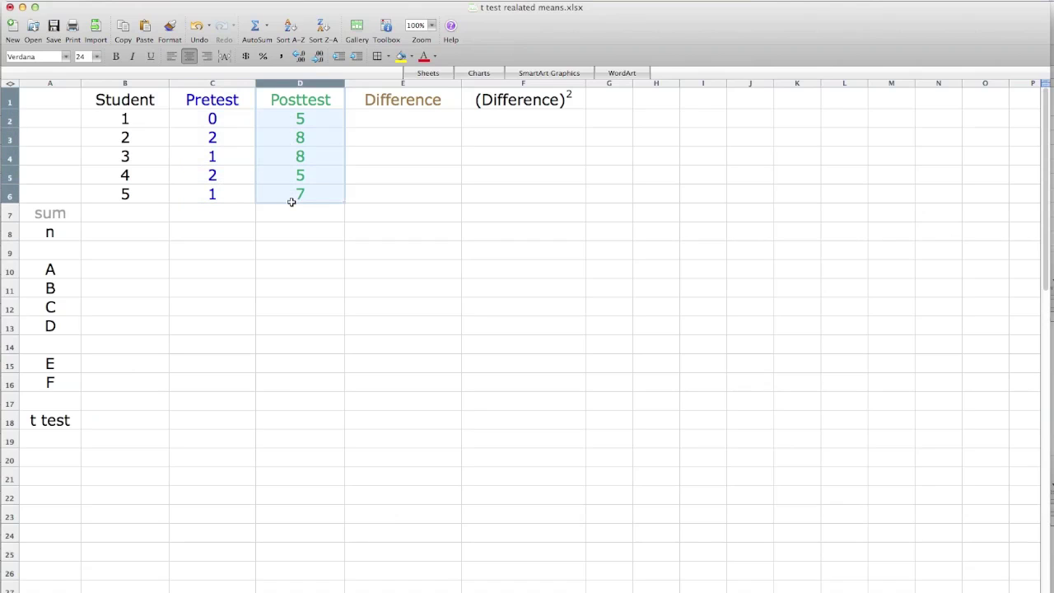
Calculate each student's Posttest minus Pretest difference by entering =D2-C2 in E2 and filling it down to E6.
{"action": "left_click", "coordinate": [401, 121]}
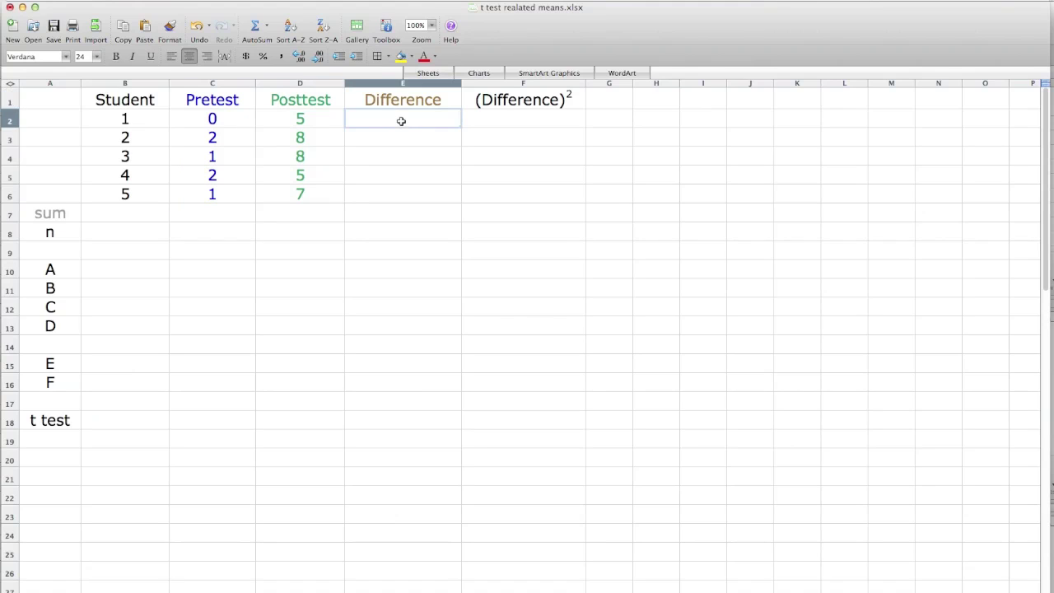
{"action": "type", "text": "="}
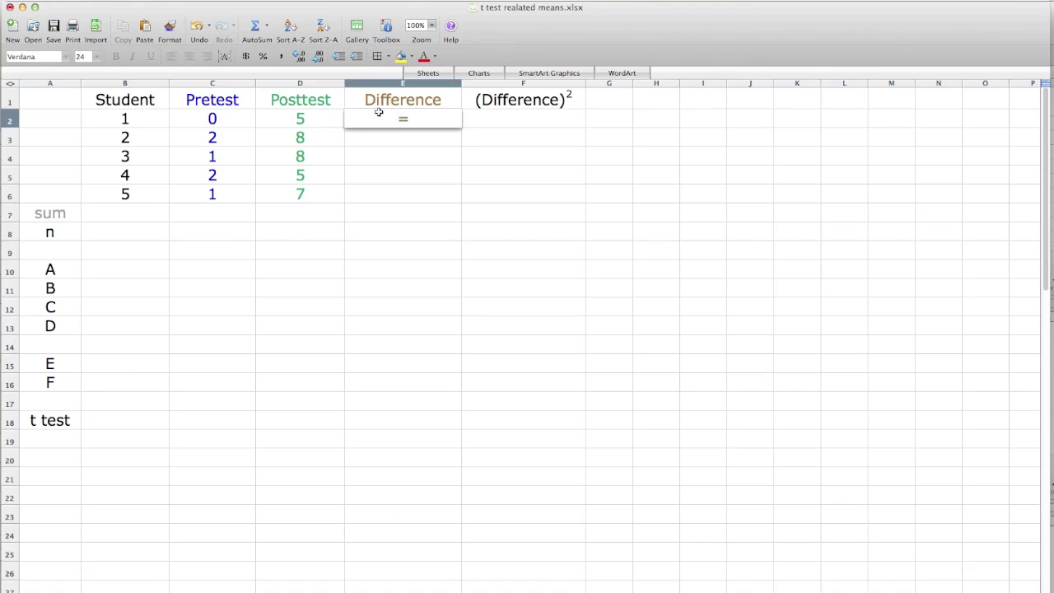
{"action": "left_click", "coordinate": [295, 118]}
{"action": "type", "text": "-"}
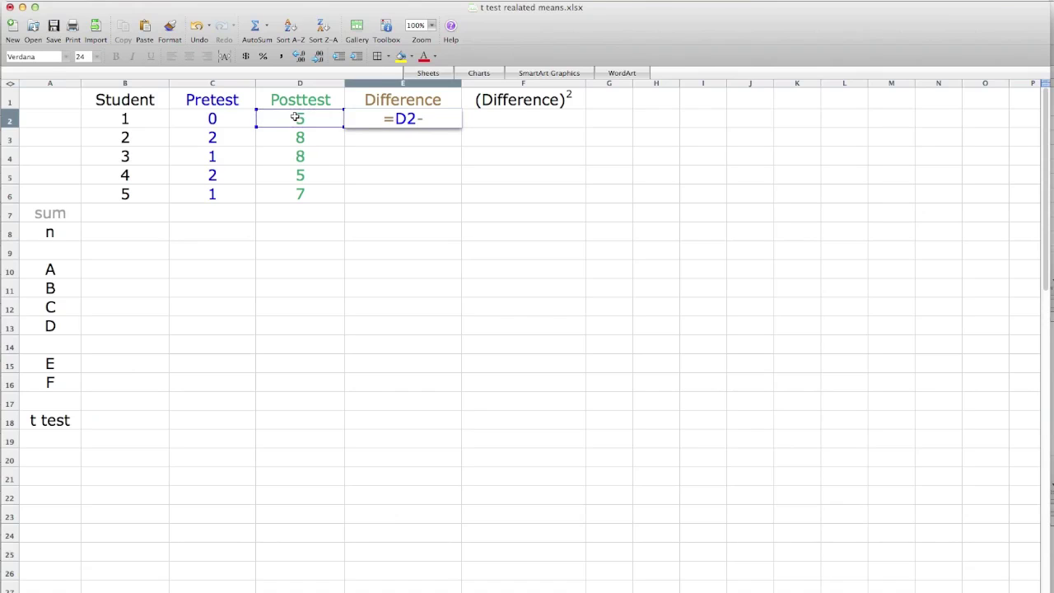
{"action": "left_click", "coordinate": [224, 116]}
{"action": "key", "text": "Return"}
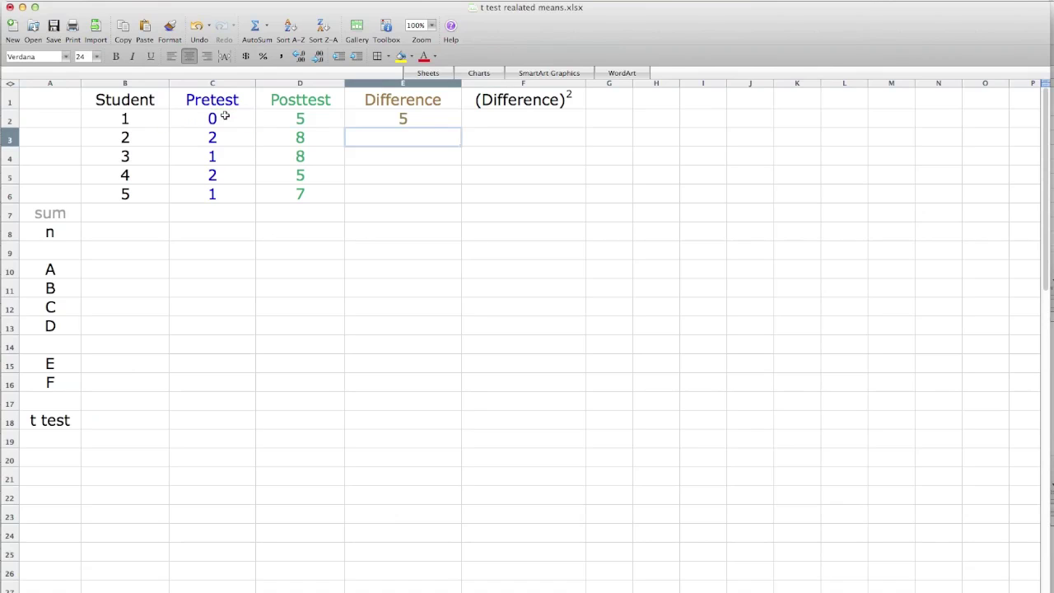
{"action": "left_click", "coordinate": [425, 116]}
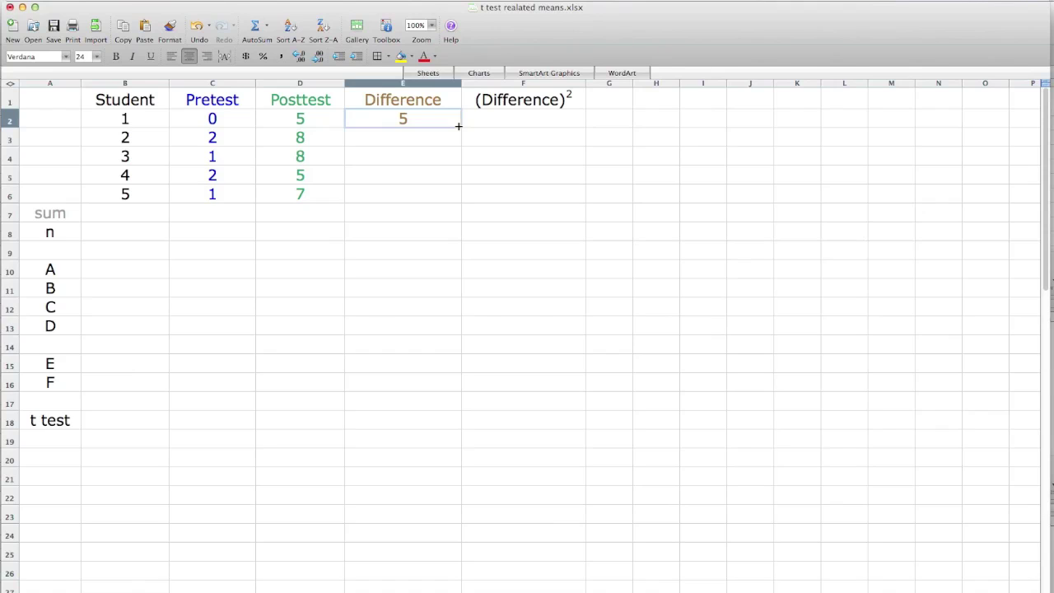
{"action": "left_click_drag", "start_coordinate": [459, 130], "coordinate": [458, 199]}
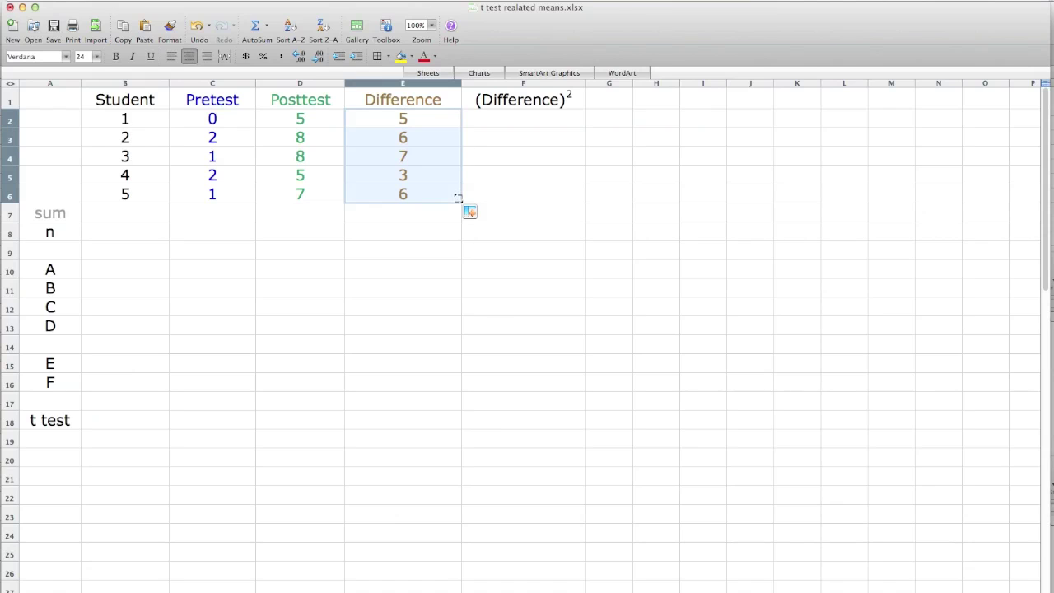
Square each student's difference by entering =E2^2 in F2 and filling it down to F6.
{"action": "left_click", "coordinate": [517, 121]}
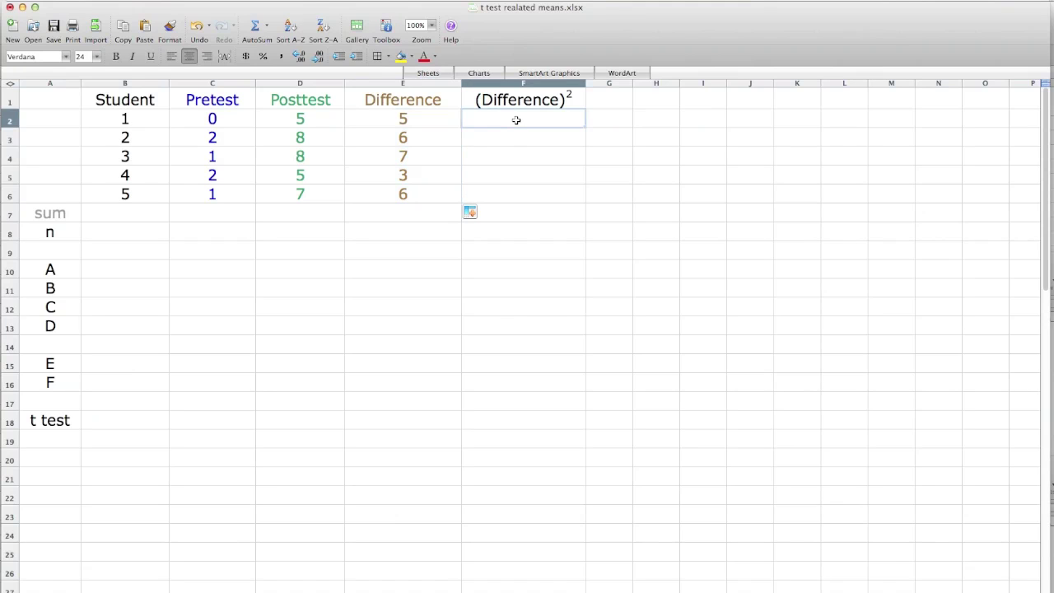
{"action": "type", "text": "="}
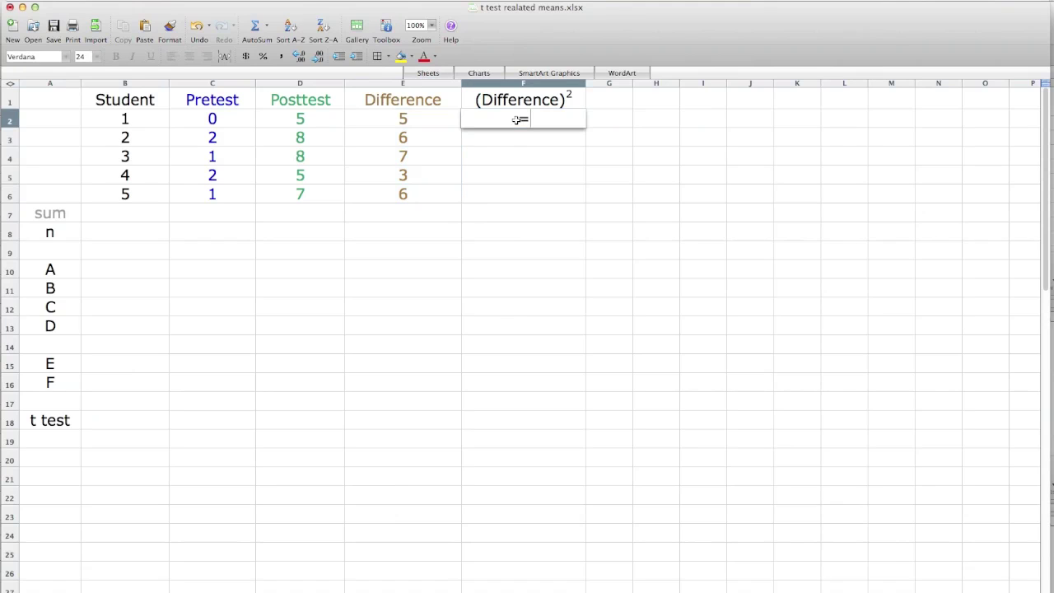
{"action": "left_click", "coordinate": [414, 121]}
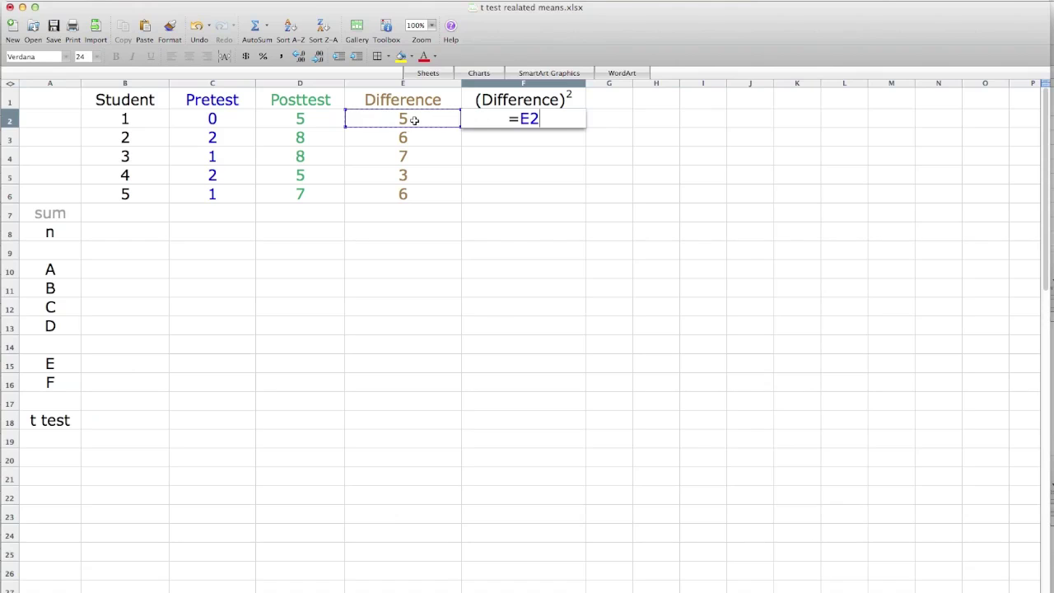
{"action": "type", "text": "^2"}
{"action": "key", "text": "Return"}
{"action": "left_click", "coordinate": [497, 113]}
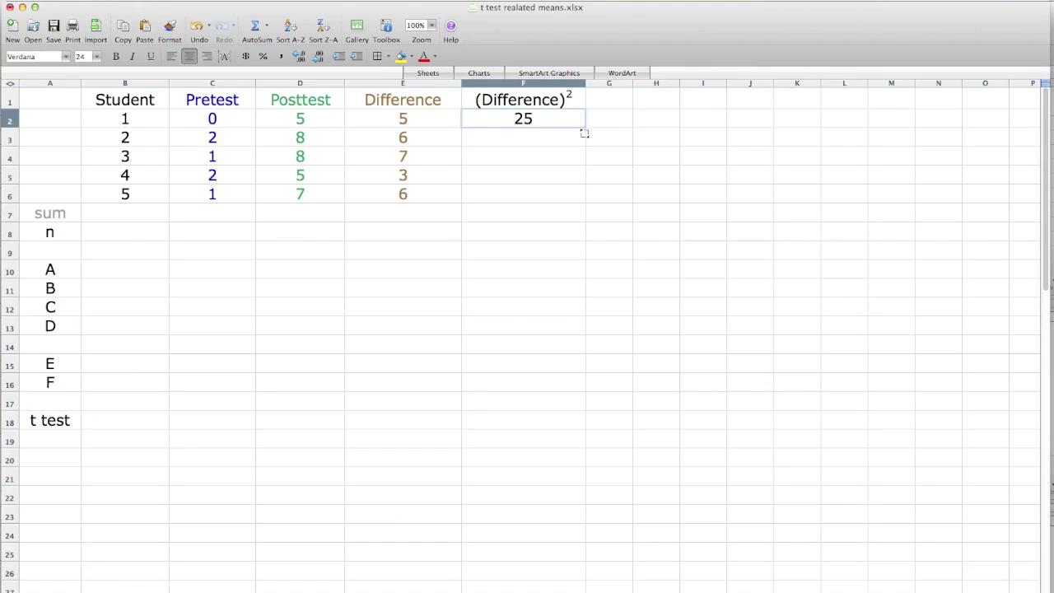
{"action": "left_click_drag", "start_coordinate": [585, 129], "coordinate": [584, 199]}
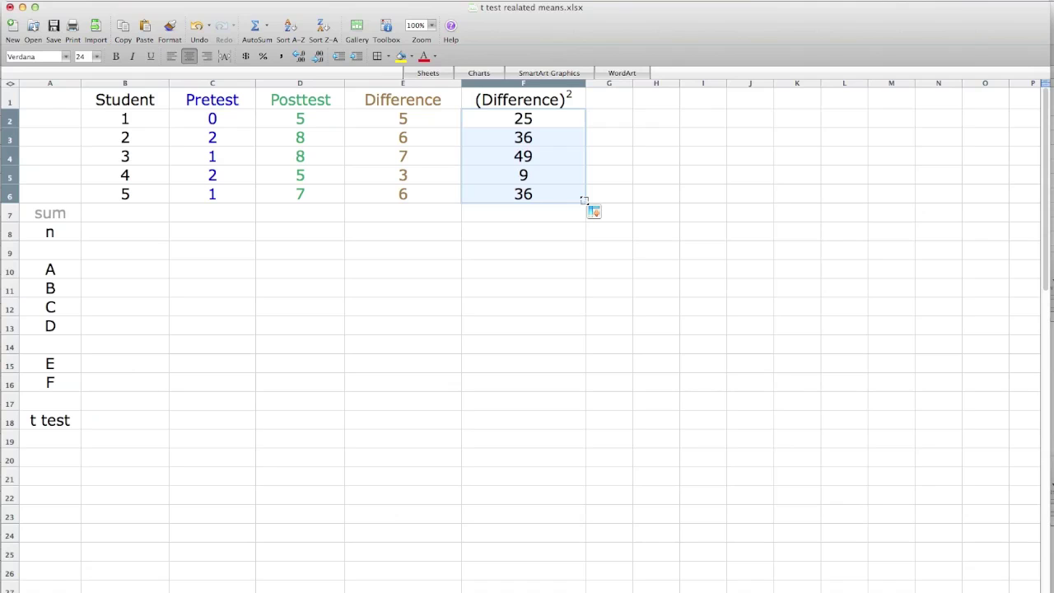
Review the Pretest, Posttest, Difference and squared difference values in rows 2 to 6.
{"action": "left_click", "coordinate": [570, 211]}
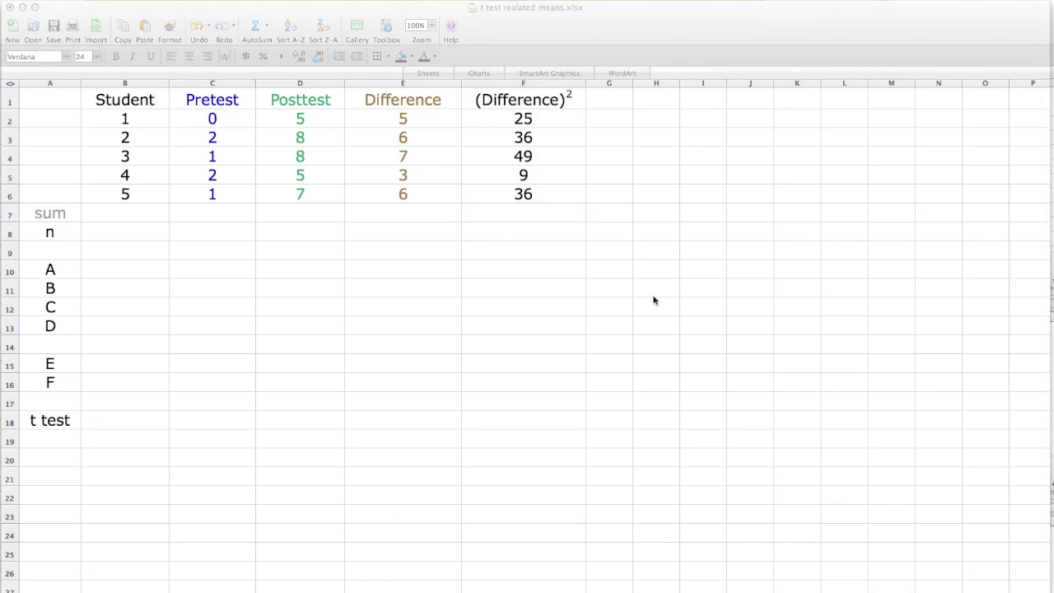
{"action": "left_click", "coordinate": [230, 215]}
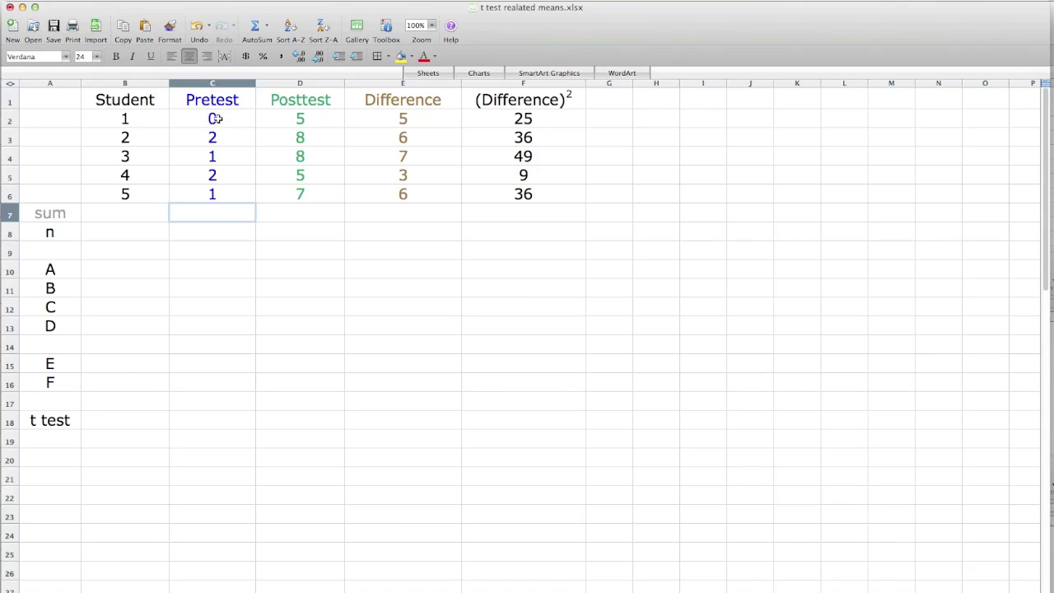
{"action": "left_click_drag", "start_coordinate": [214, 117], "coordinate": [220, 196]}
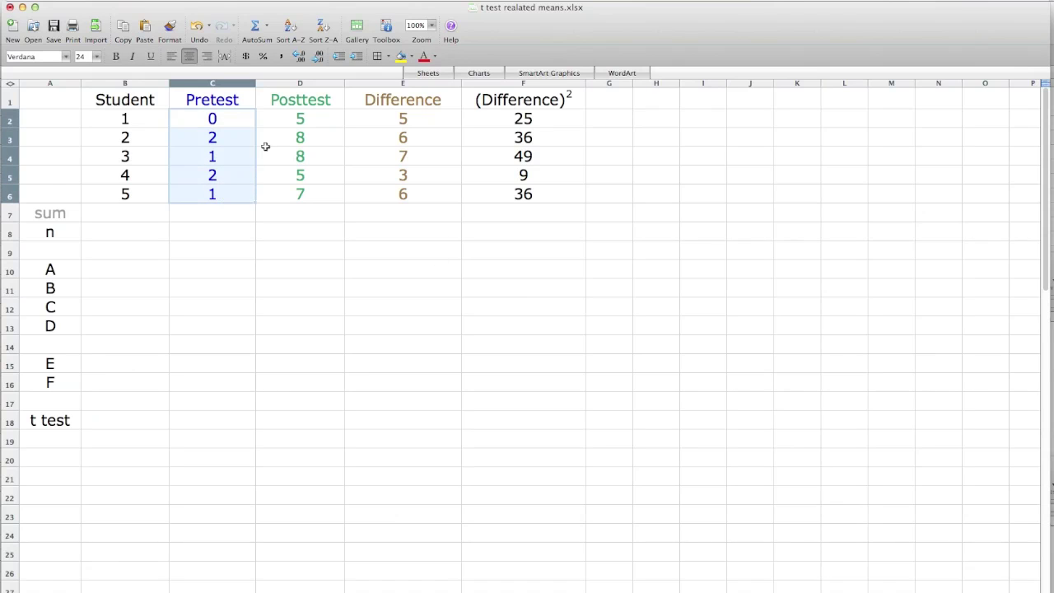
{"action": "left_click_drag", "start_coordinate": [300, 120], "coordinate": [302, 191]}
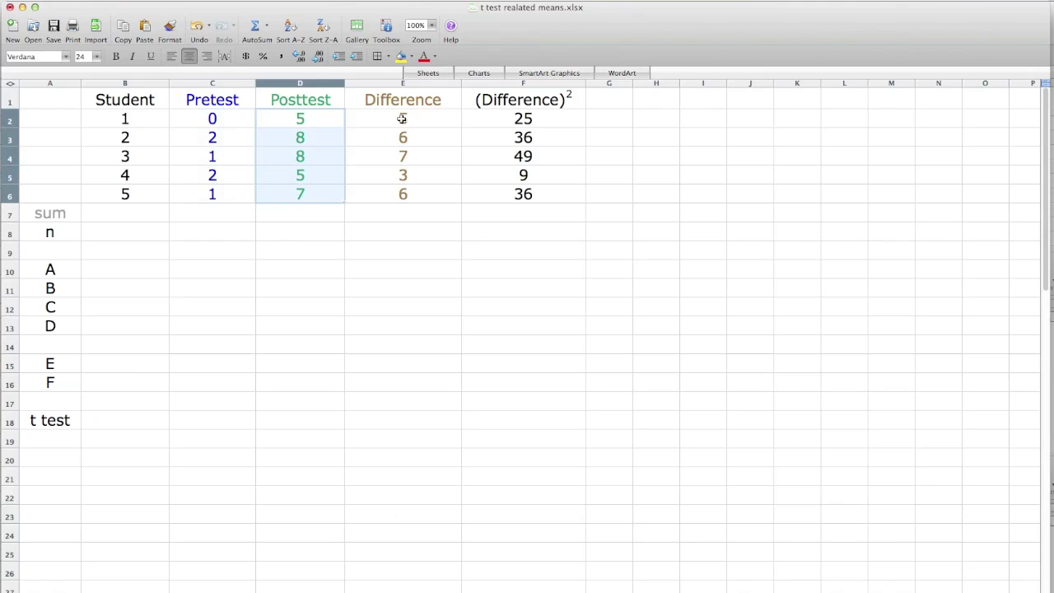
{"action": "left_click_drag", "start_coordinate": [403, 119], "coordinate": [410, 190]}
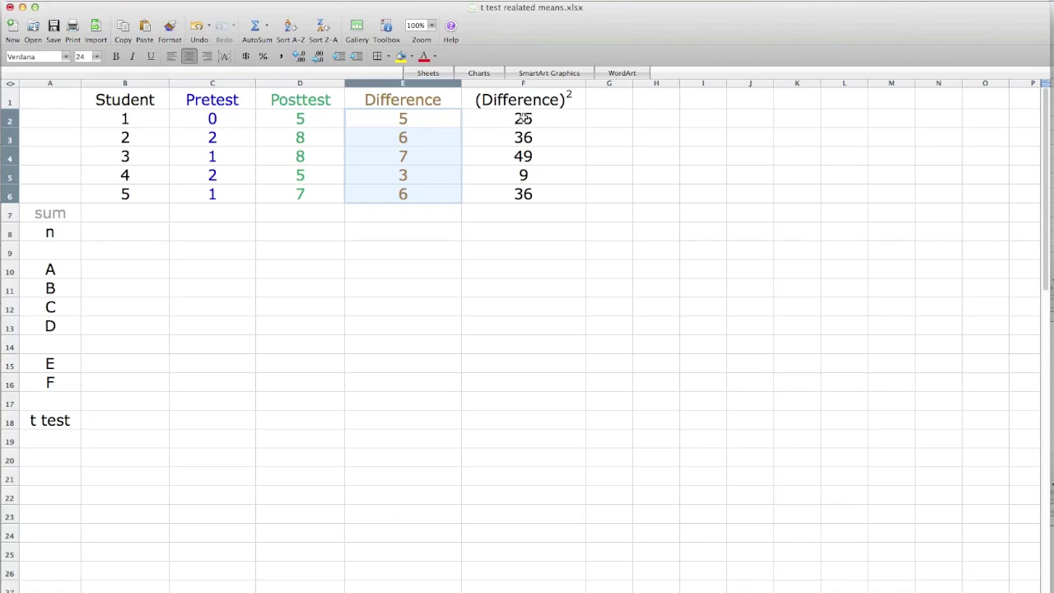
{"action": "left_click_drag", "start_coordinate": [523, 120], "coordinate": [526, 194]}
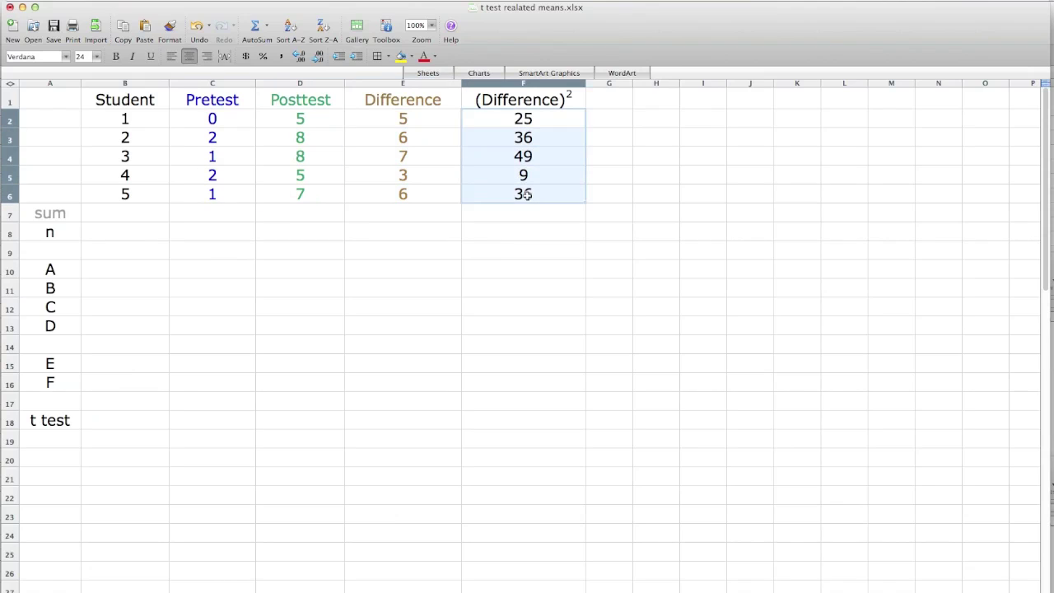
Total the Pretest scores in C7 with the formula =sum(C2:C6).
{"action": "left_click", "coordinate": [233, 214]}
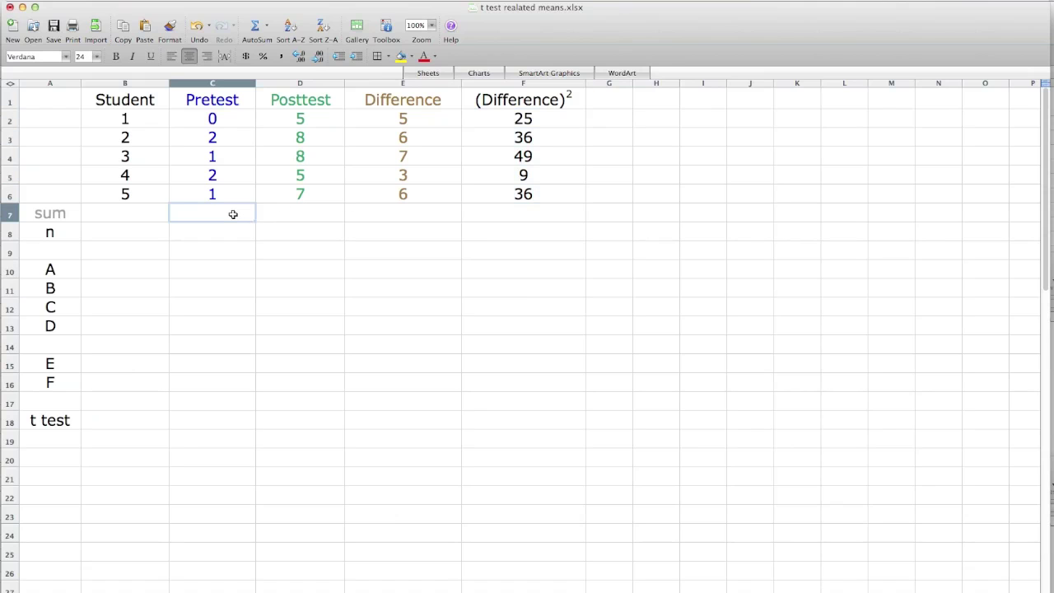
{"action": "type", "text": "=sum("}
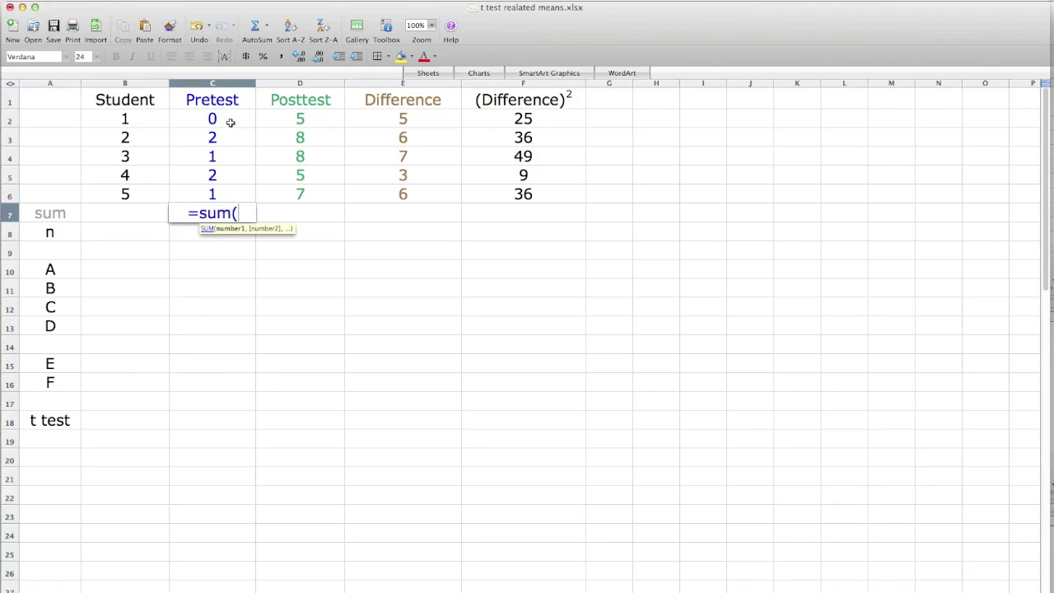
{"action": "left_click_drag", "start_coordinate": [231, 119], "coordinate": [231, 193]}
{"action": "type", "text": ")"}
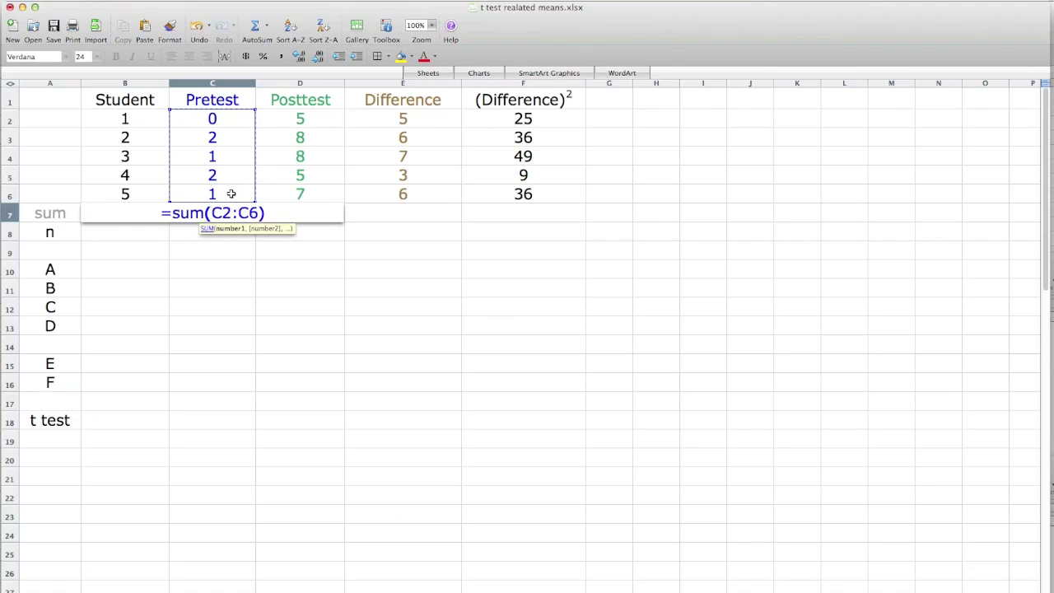
{"action": "key", "text": "Return"}
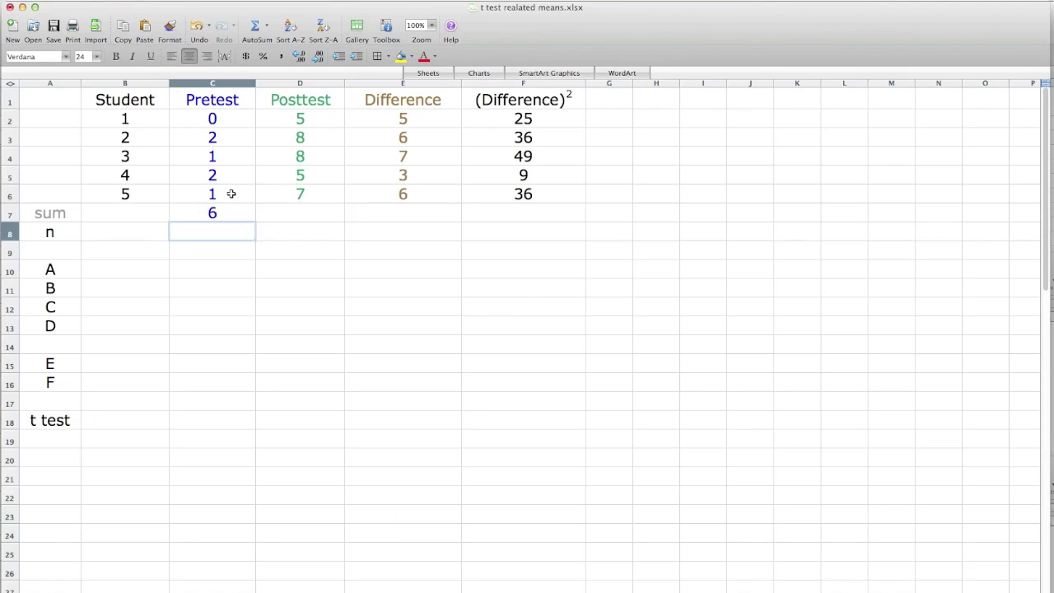
Total the Posttest scores in D7 with the formula =sum(D2:D6).
{"action": "left_click", "coordinate": [291, 211]}
{"action": "type", "text": "=sum("}
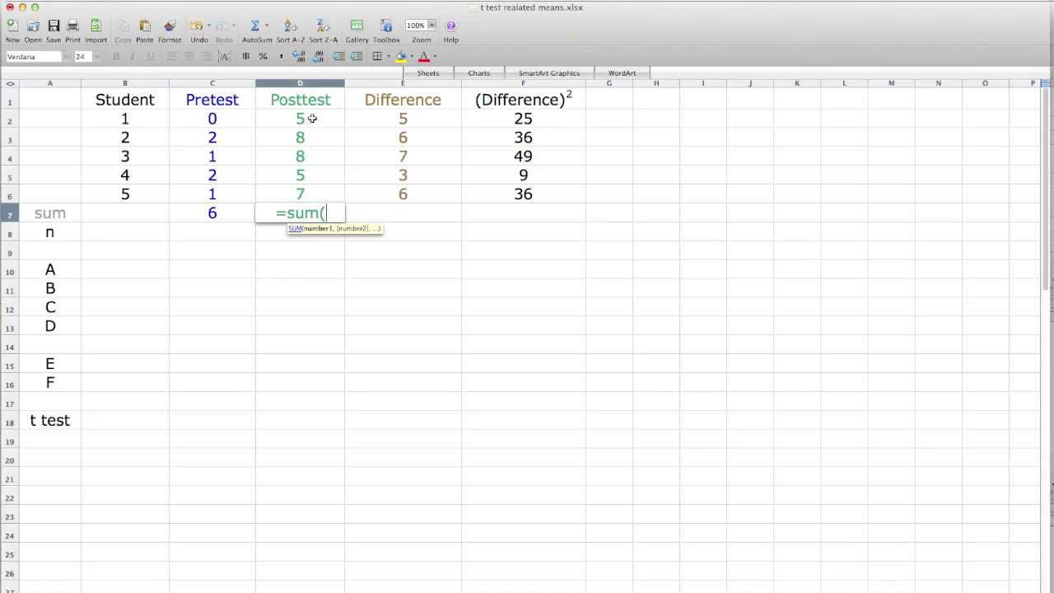
{"action": "left_click_drag", "start_coordinate": [312, 121], "coordinate": [314, 198]}
{"action": "type", "text": ")"}
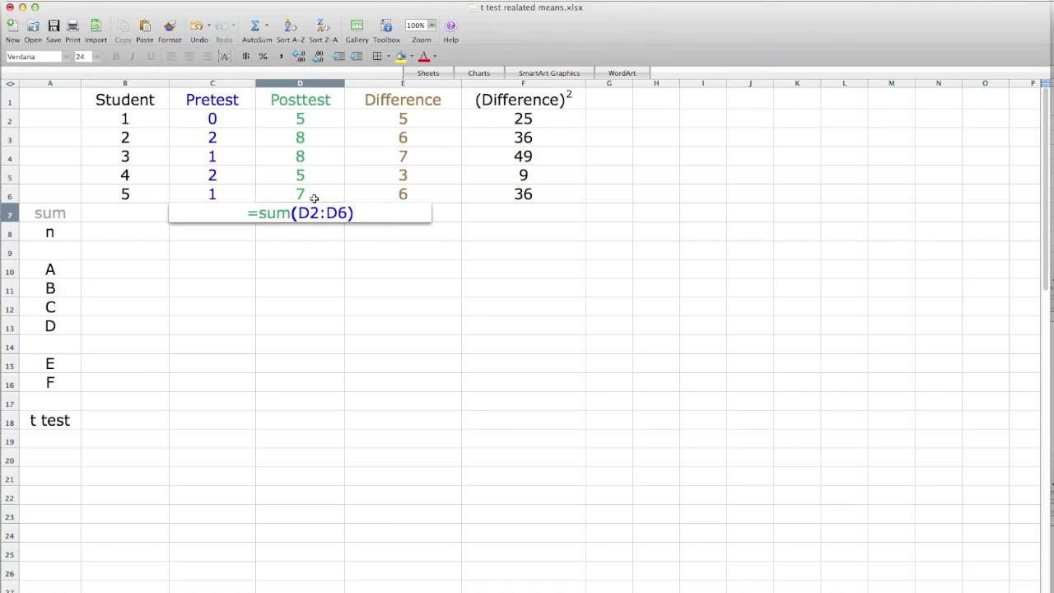
{"action": "key", "text": "Return"}
Fill the D7 sum formula across to E7 and F7, and check the formula in E7.
{"action": "left_click", "coordinate": [317, 212]}
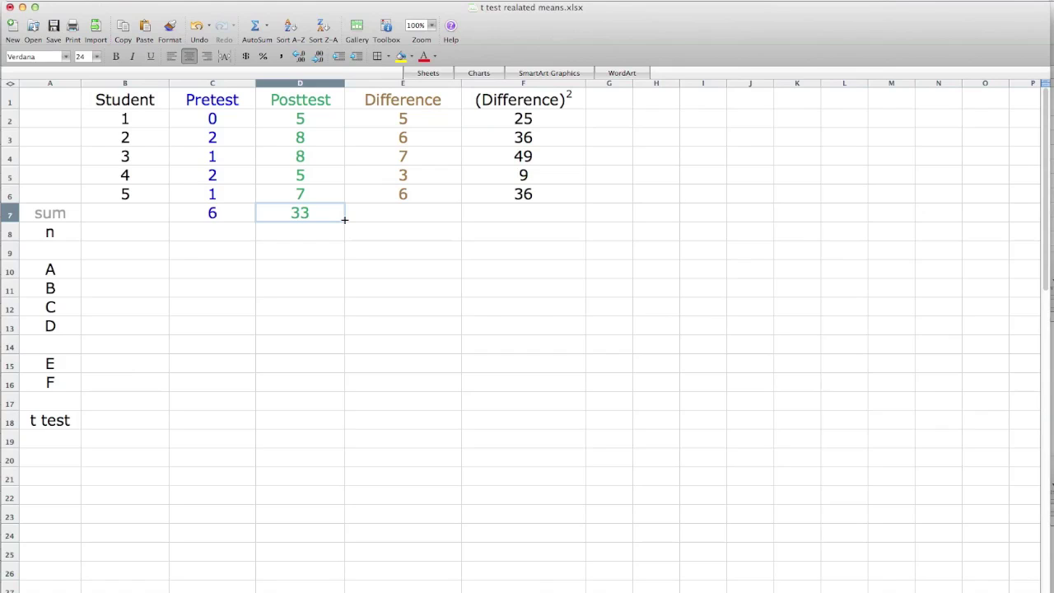
{"action": "left_click_drag", "start_coordinate": [344, 220], "coordinate": [531, 215]}
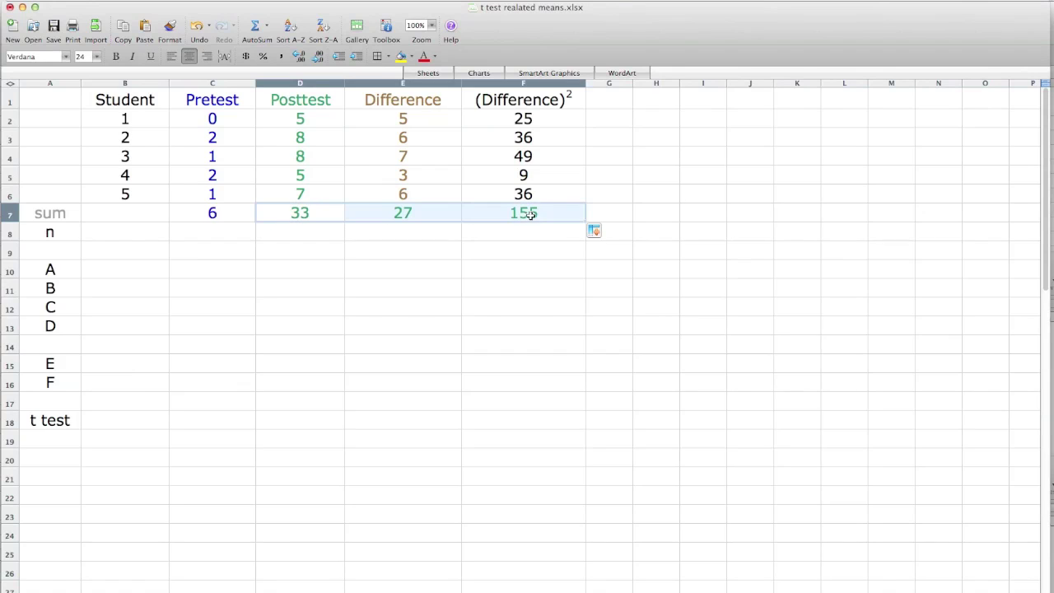
{"action": "left_click", "coordinate": [402, 213]}
{"action": "double_click", "coordinate": [402, 214]}
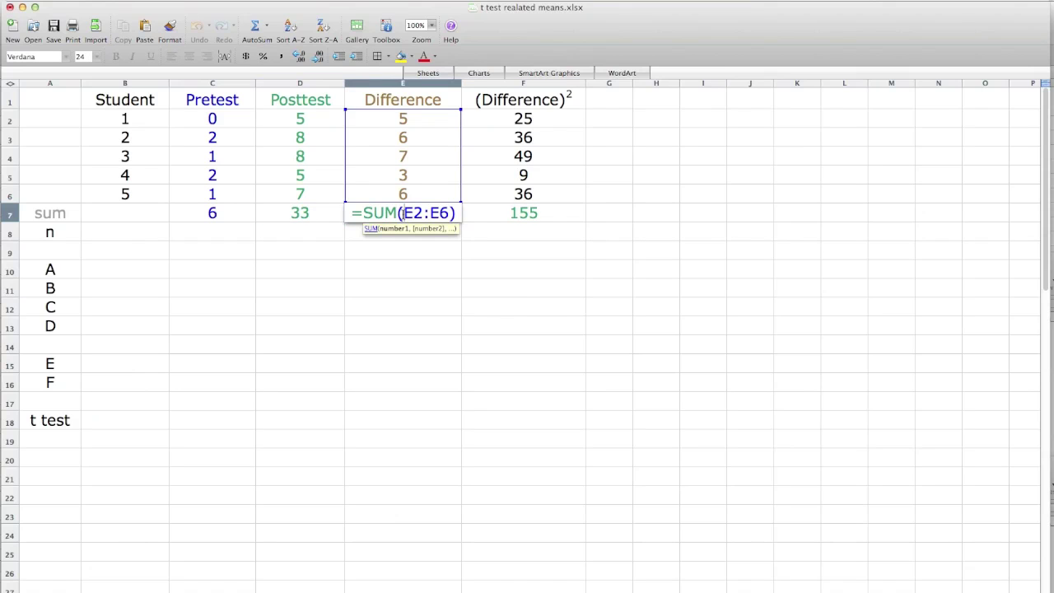
{"action": "key", "text": "Escape"}
Copy the formatting of E6 onto the Difference total in E7 and of F6 onto the squared difference total in F7.
{"action": "left_click", "coordinate": [404, 195]}
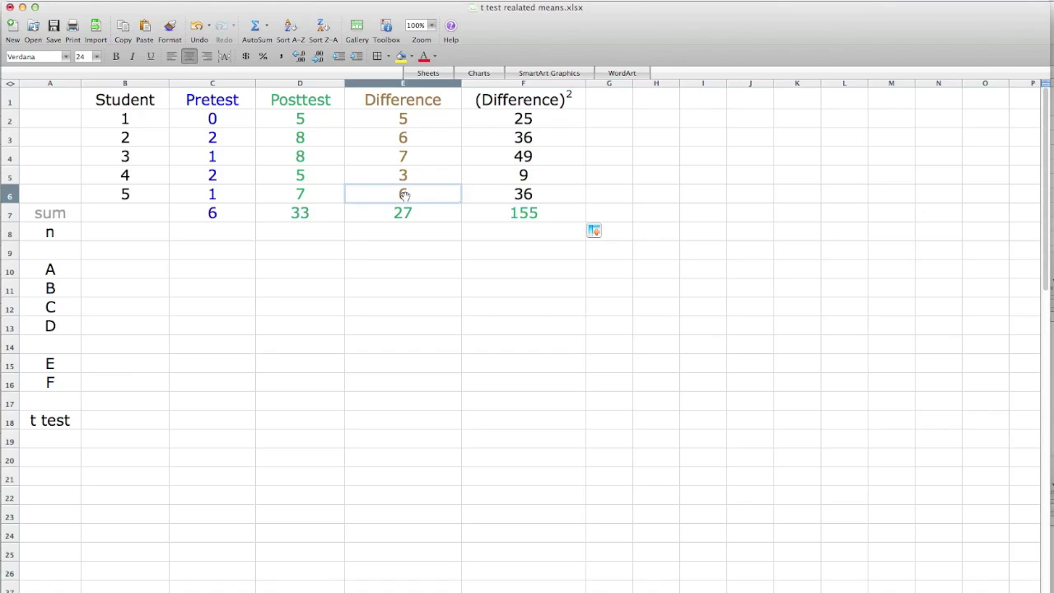
{"action": "left_click", "coordinate": [170, 25]}
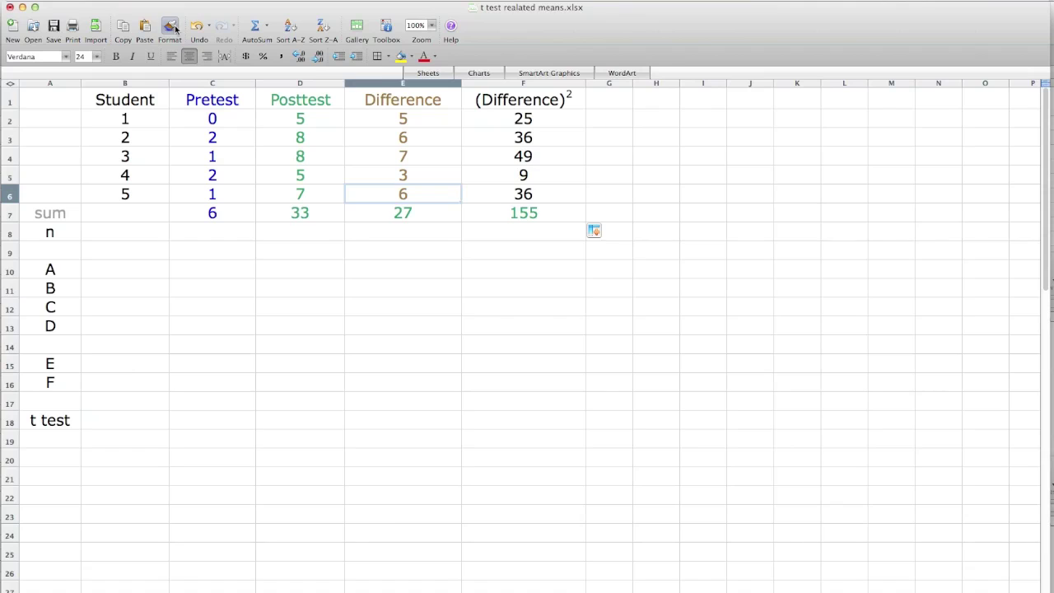
{"action": "left_click", "coordinate": [384, 208]}
{"action": "left_click", "coordinate": [521, 193]}
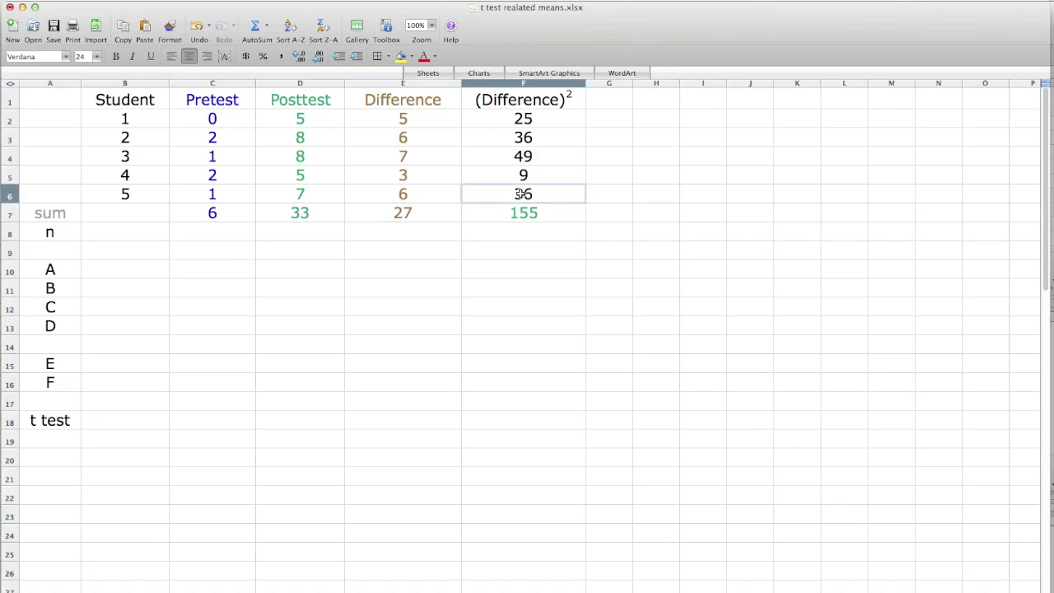
{"action": "left_click", "coordinate": [175, 28]}
{"action": "left_click", "coordinate": [515, 216]}
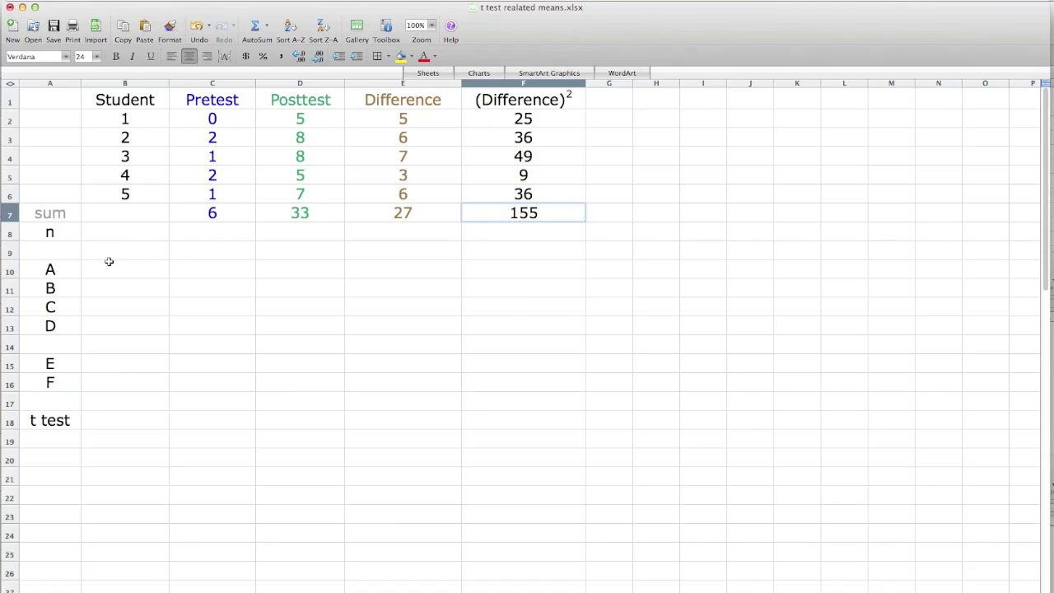
Count the students for n in B8 with the formula =count(B2:B6).
{"action": "left_click", "coordinate": [115, 230]}
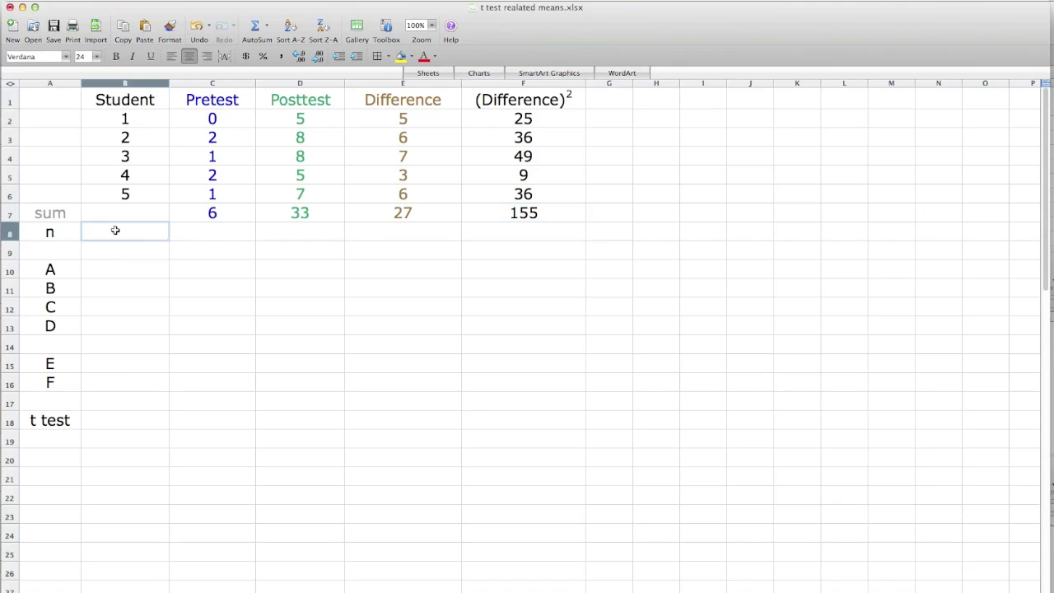
{"action": "type", "text": "="}
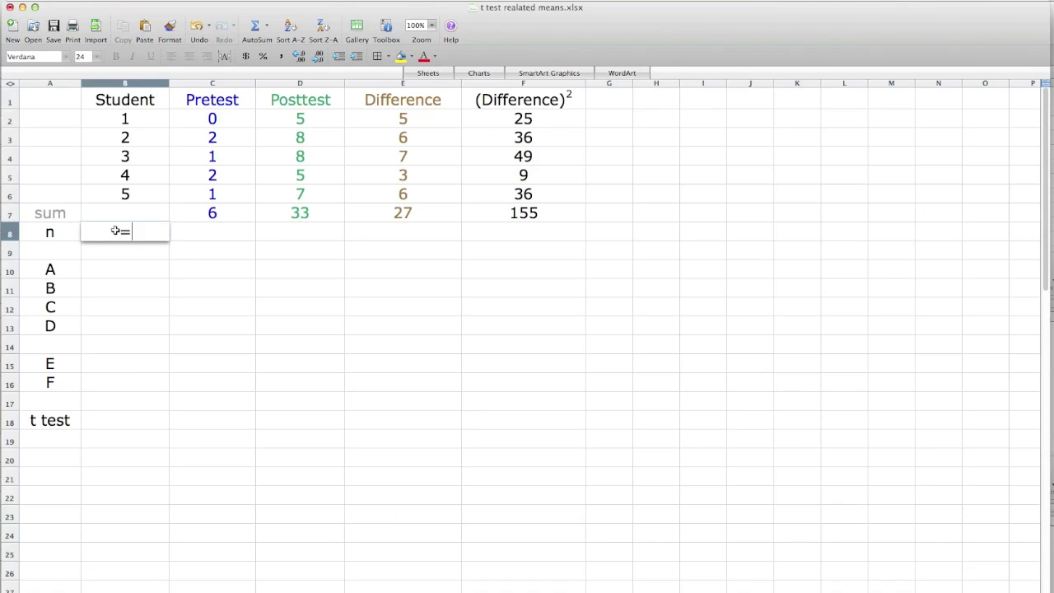
{"action": "type", "text": "count("}
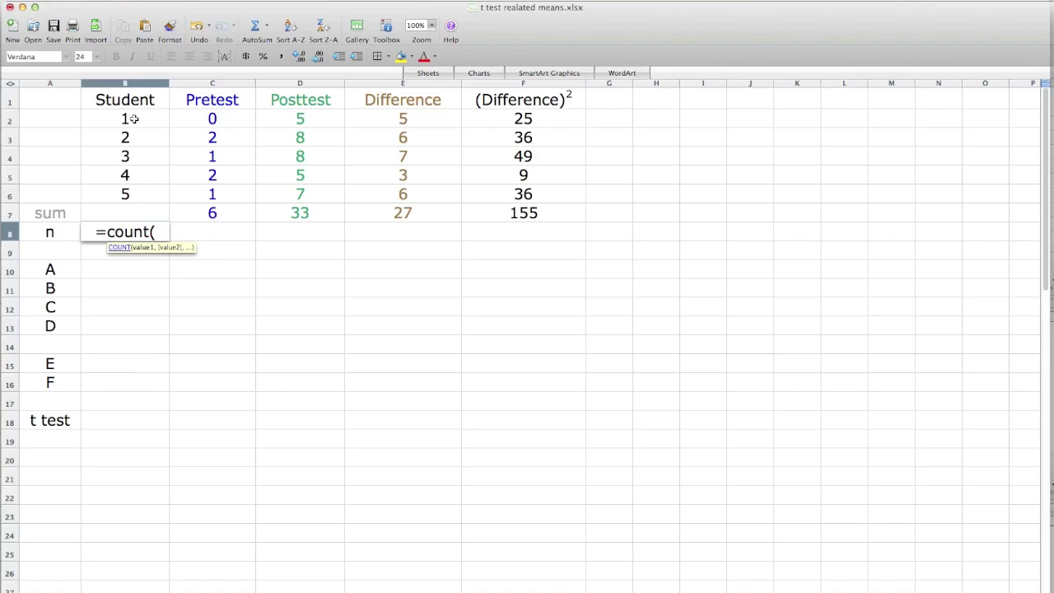
{"action": "left_click_drag", "start_coordinate": [133, 119], "coordinate": [133, 193]}
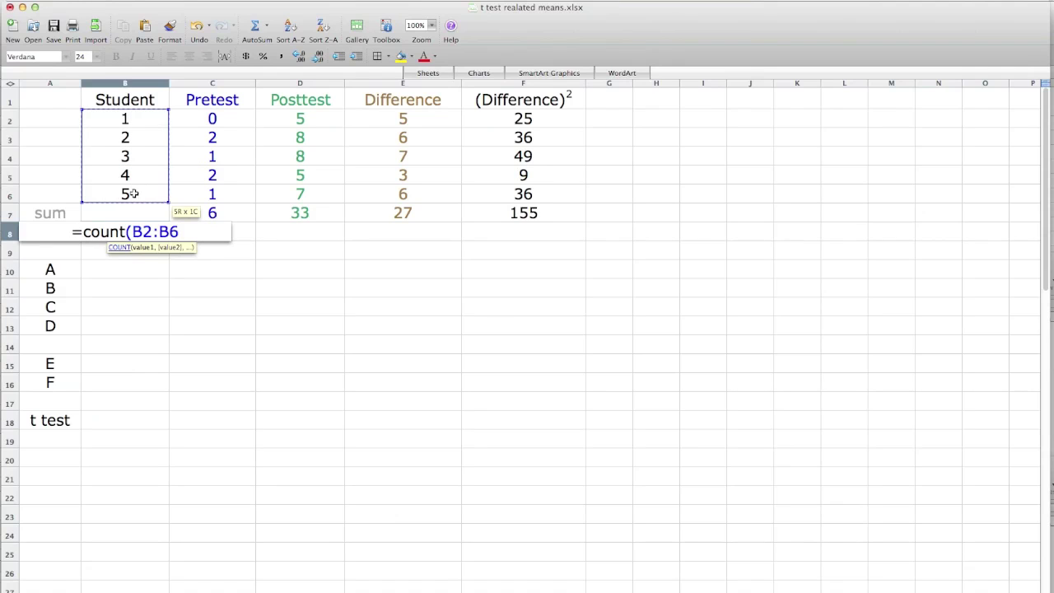
{"action": "type", "text": ")"}
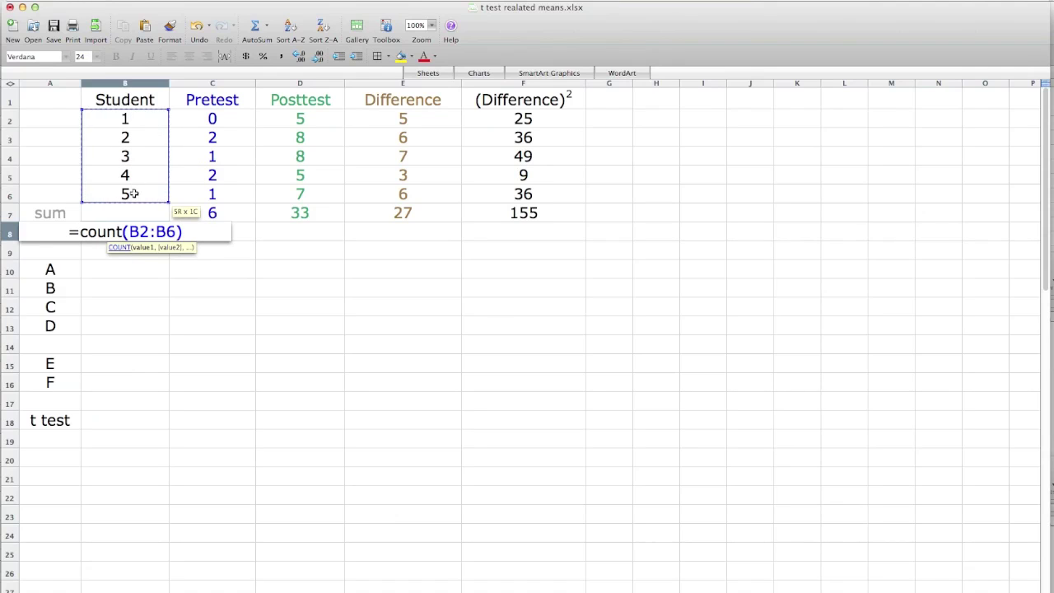
{"action": "key", "text": "Return"}
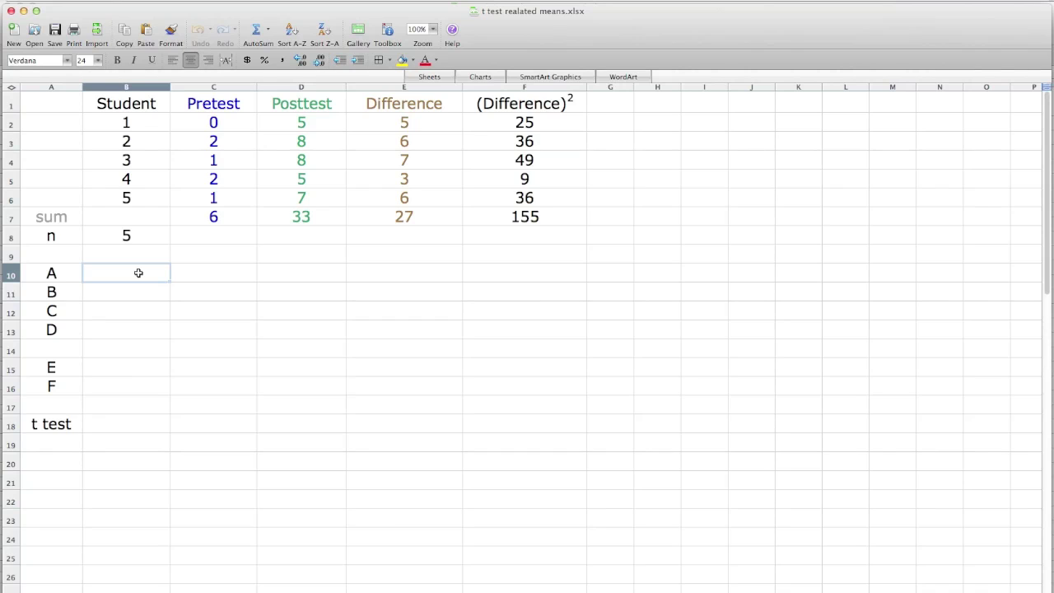
Set term A in B10 to the sum of the differences with the formula =E7.
{"action": "type", "text": "="}
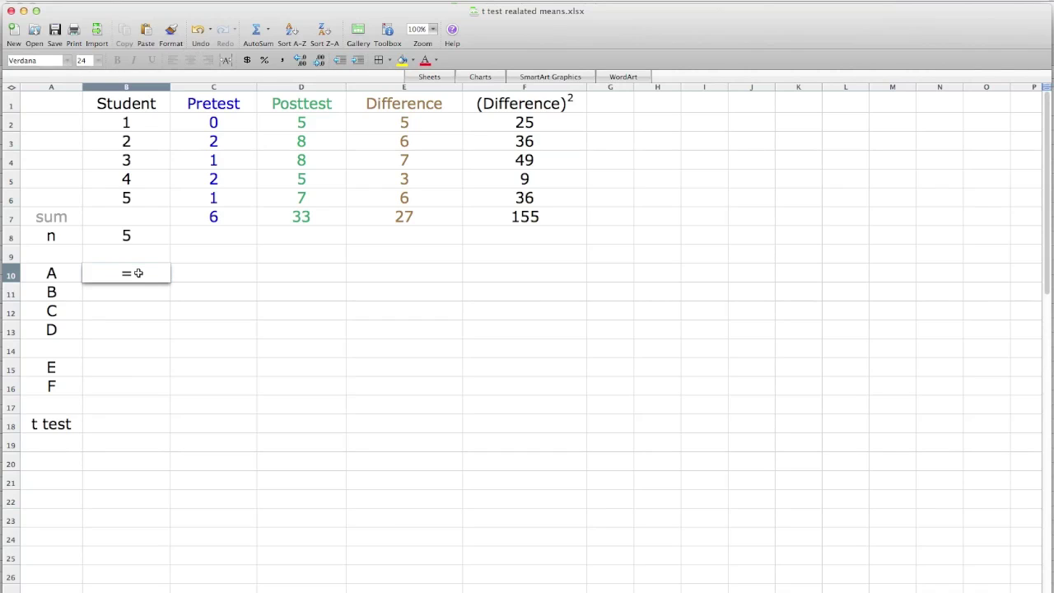
{"action": "left_click", "coordinate": [388, 217]}
{"action": "key", "text": "Return"}
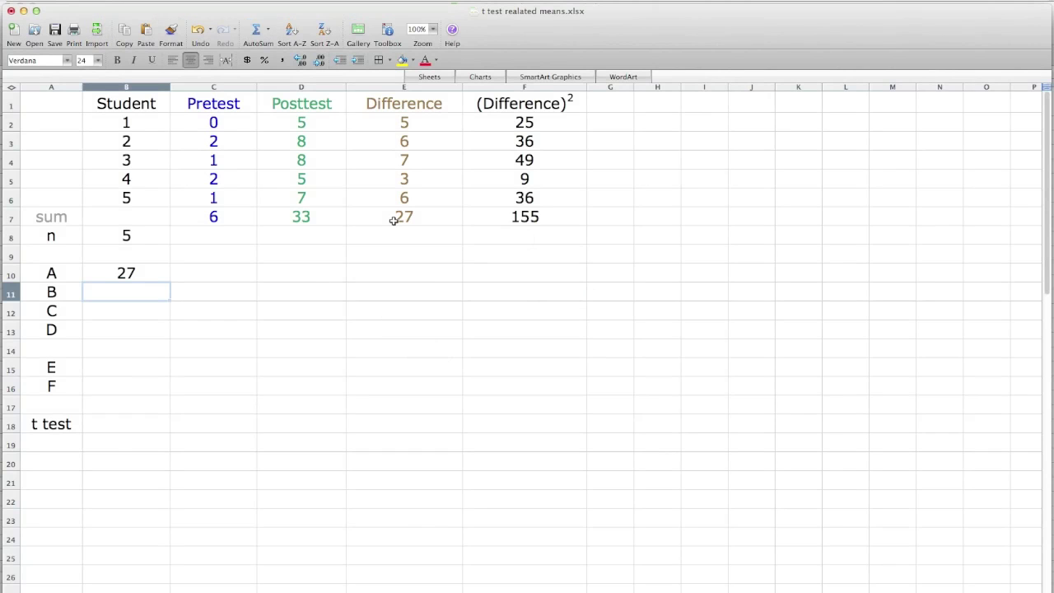
Calculate term B in B11 as n times the squared difference total with the formula =B8*F7.
{"action": "type", "text": "="}
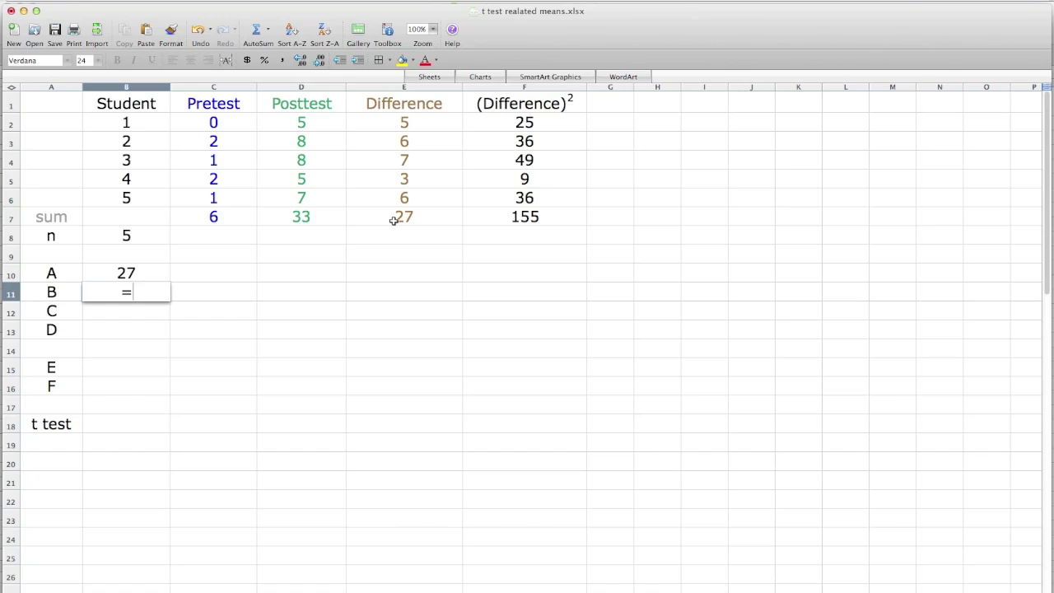
{"action": "left_click", "coordinate": [125, 236]}
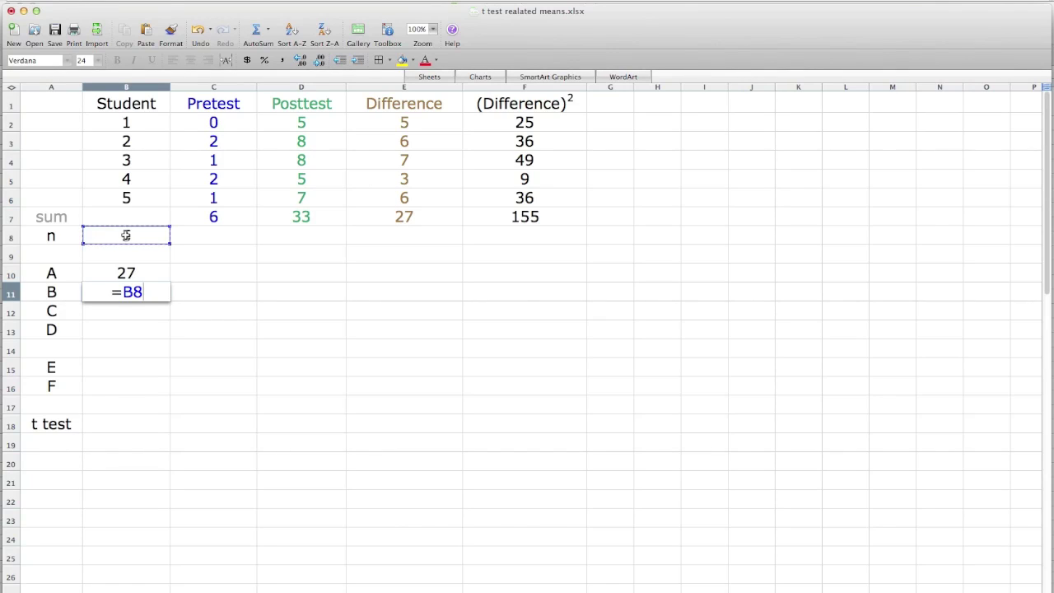
{"action": "type", "text": "*"}
{"action": "left_click", "coordinate": [501, 213]}
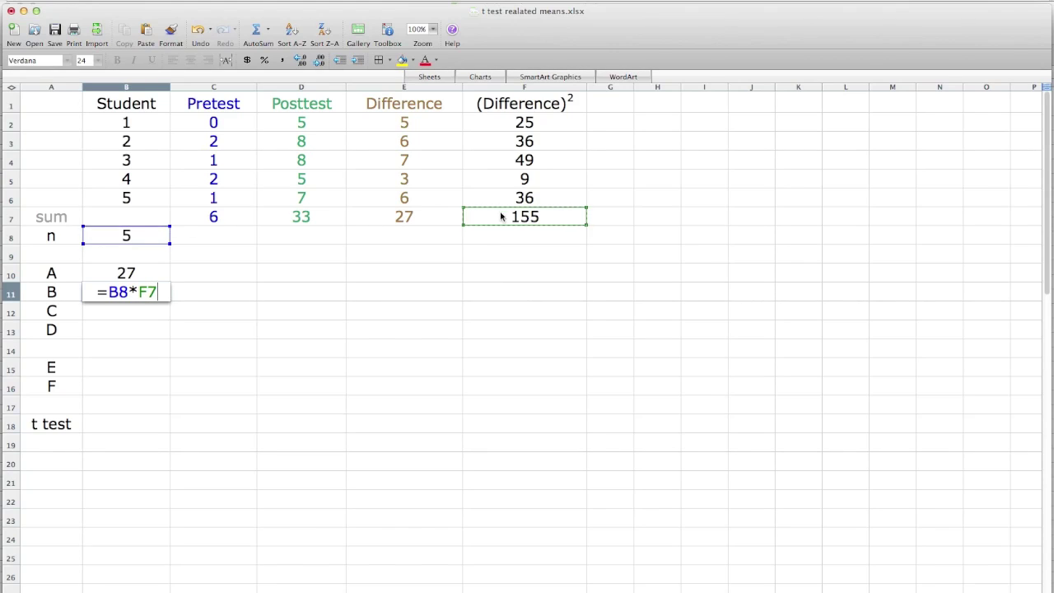
{"action": "key", "text": "Return"}
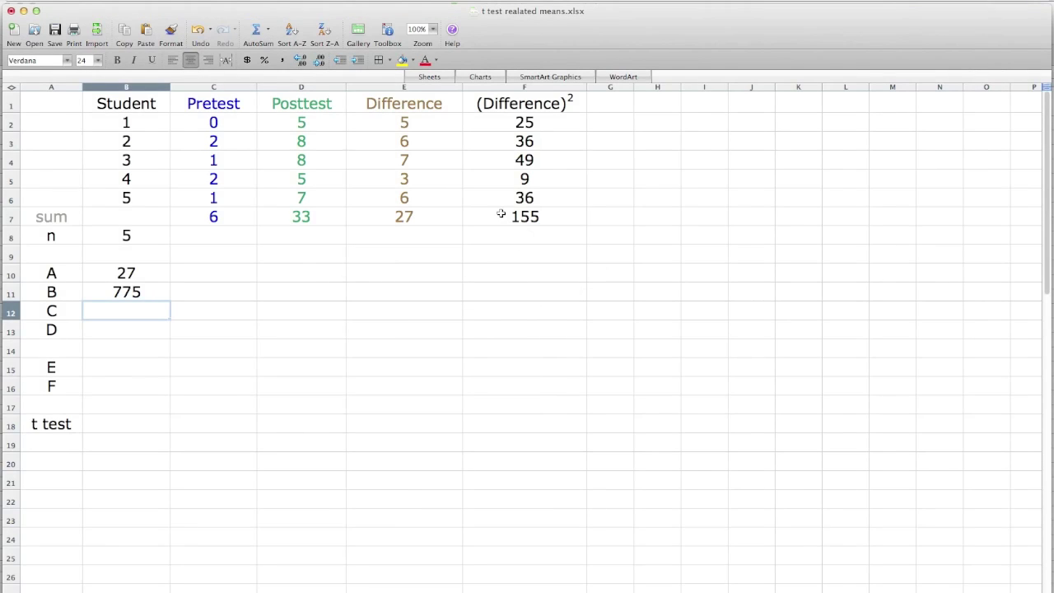
Calculate term C in B12 with the formula =E7^2 and term D in B13 with =B8-1.
{"action": "type", "text": "="}
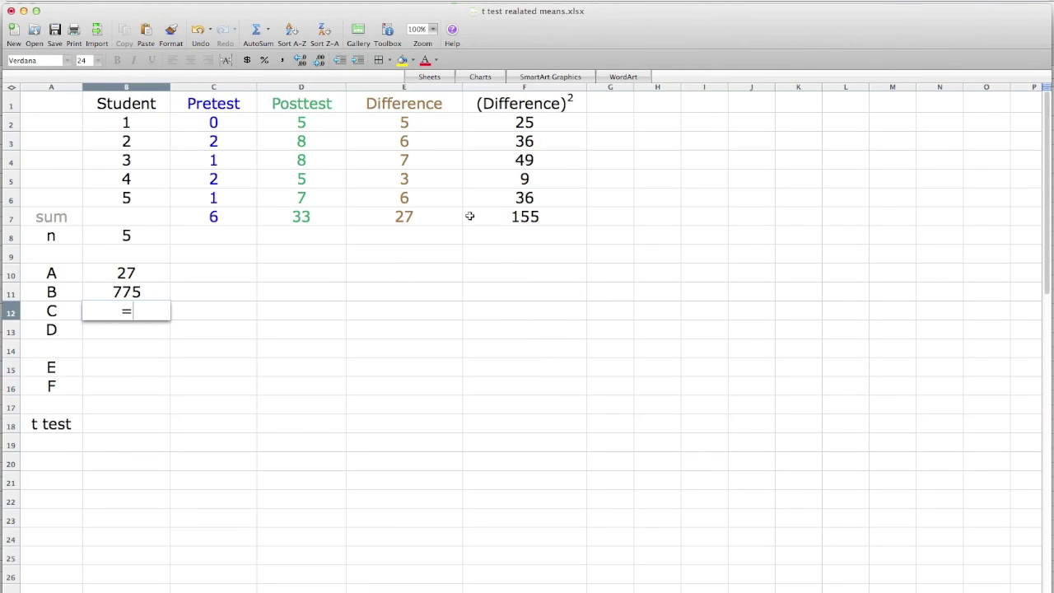
{"action": "left_click", "coordinate": [414, 216]}
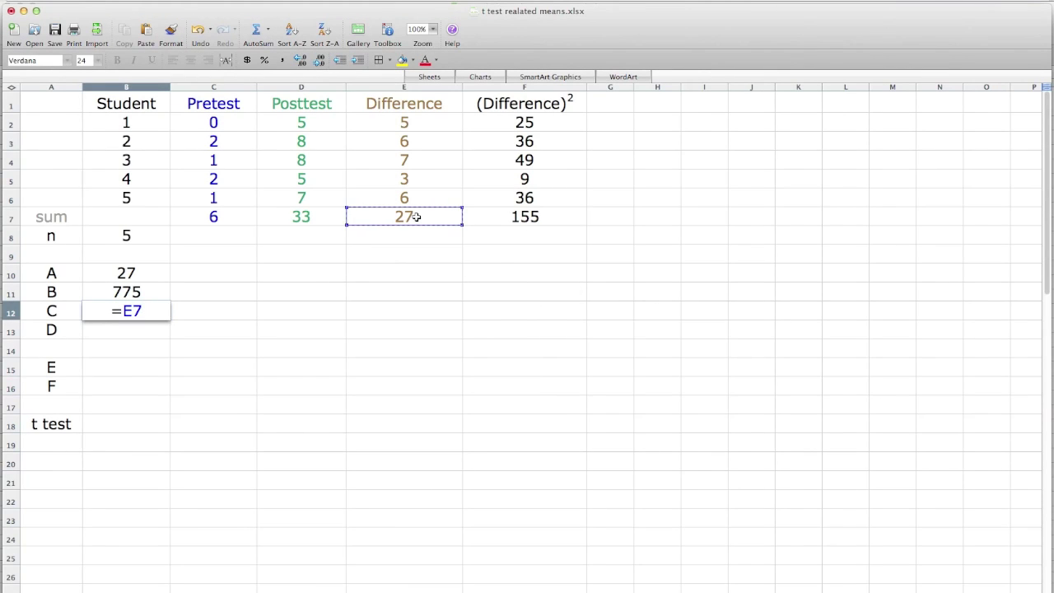
{"action": "type", "text": "^2"}
{"action": "key", "text": "Return"}
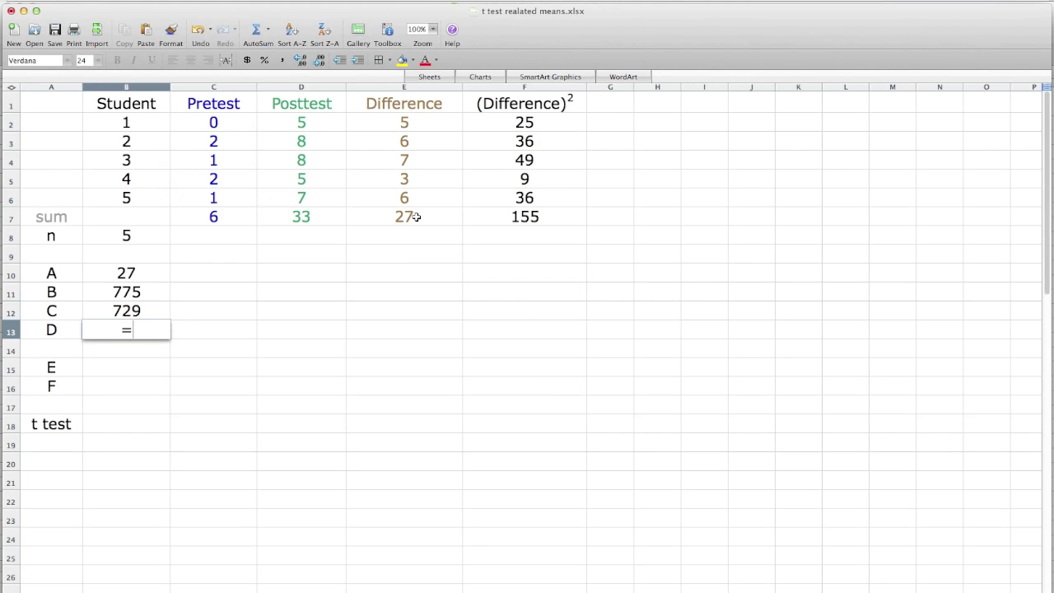
{"action": "left_click", "coordinate": [133, 236]}
{"action": "type", "text": "-1"}
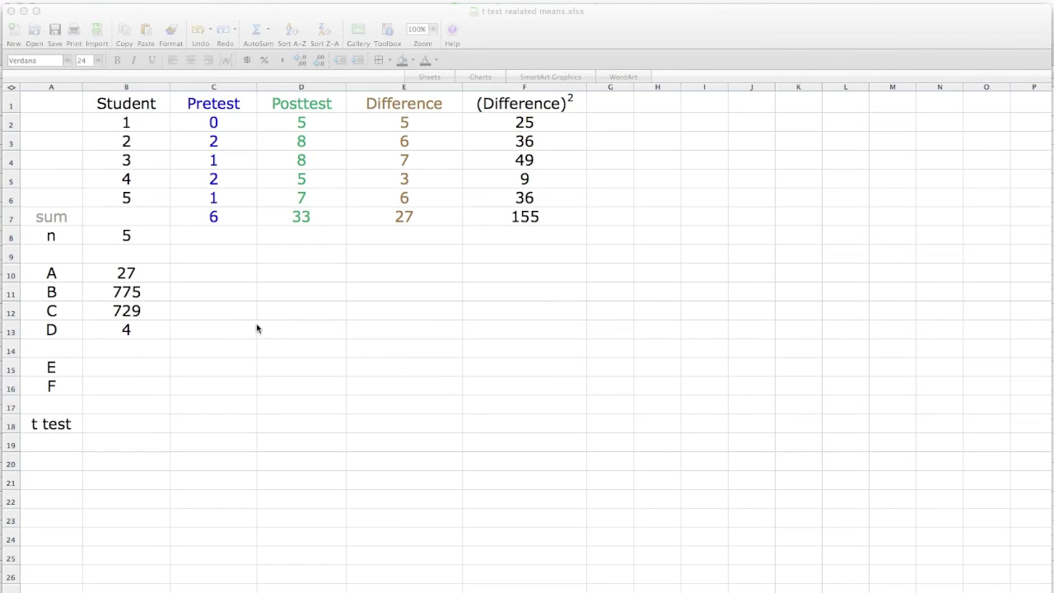
Calculate term E in B15 from terms B, C and D with the formula =(B11-B12)/B13.
{"action": "left_click", "coordinate": [143, 363]}
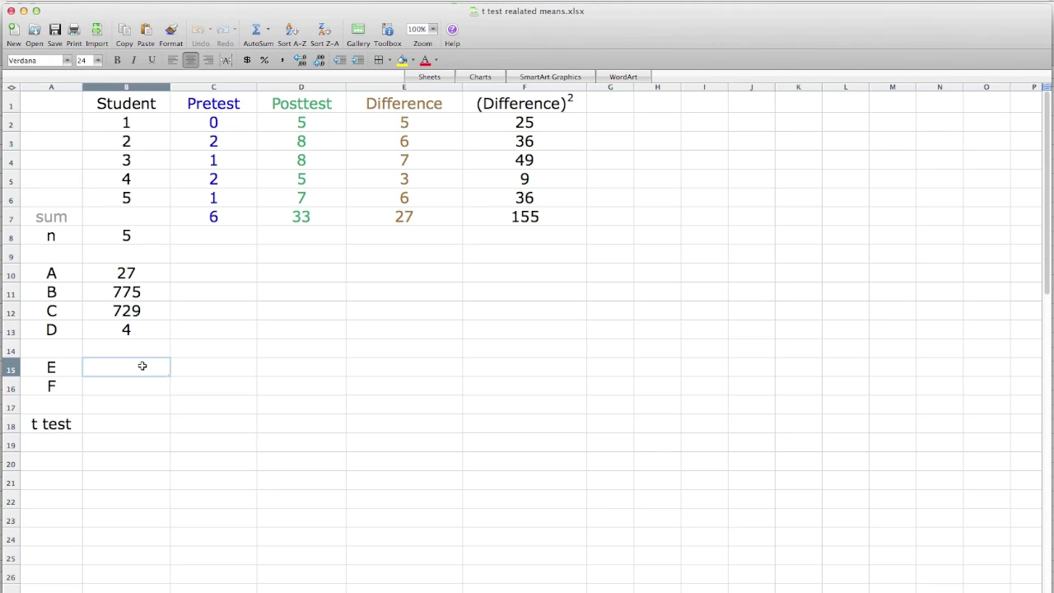
{"action": "type", "text": "="}
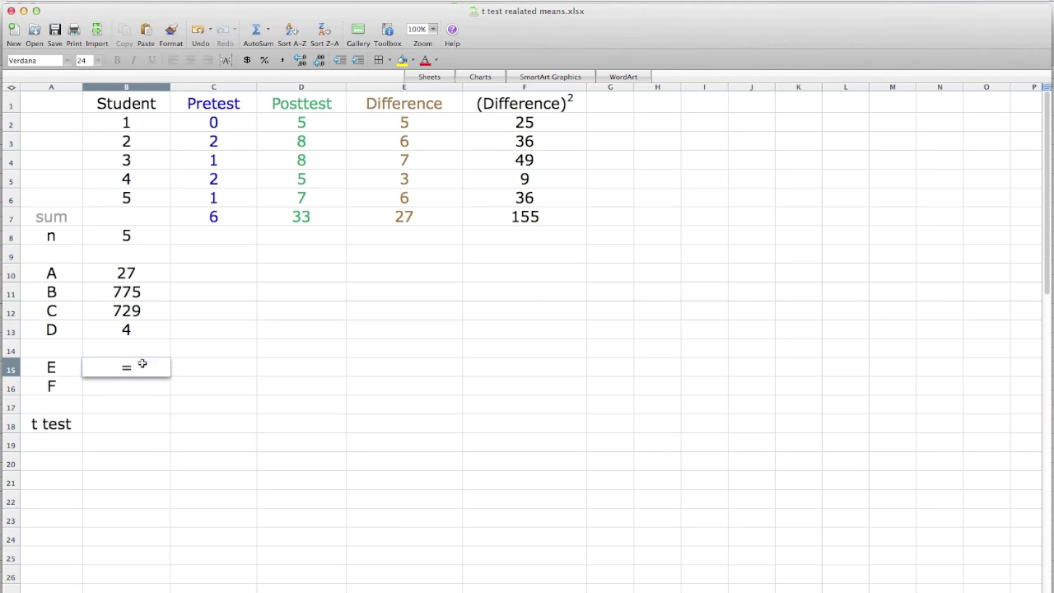
{"action": "left_click", "coordinate": [126, 292]}
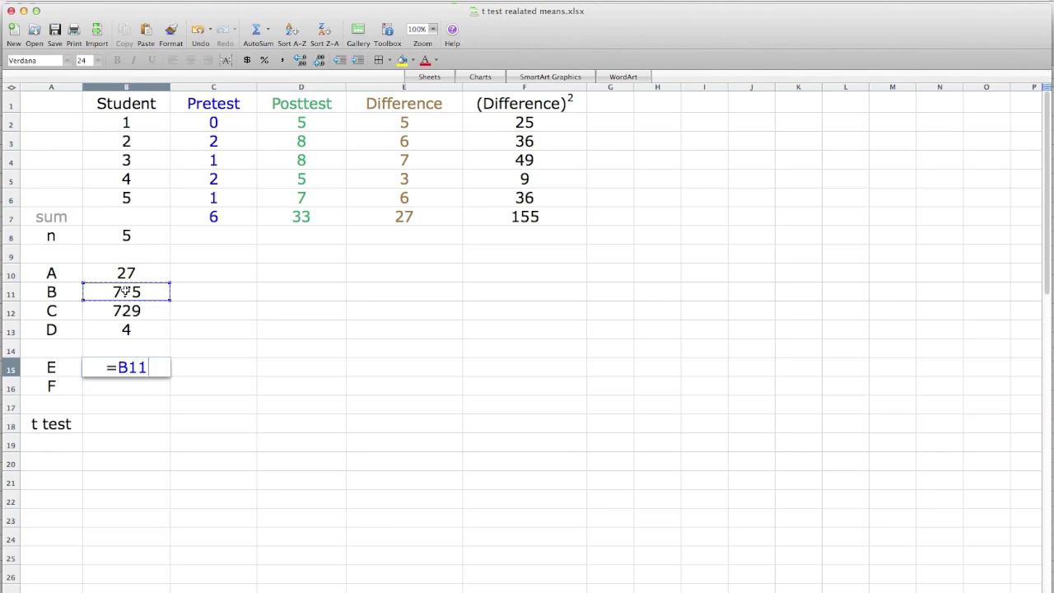
{"action": "type", "text": "-"}
{"action": "left_click", "coordinate": [120, 311]}
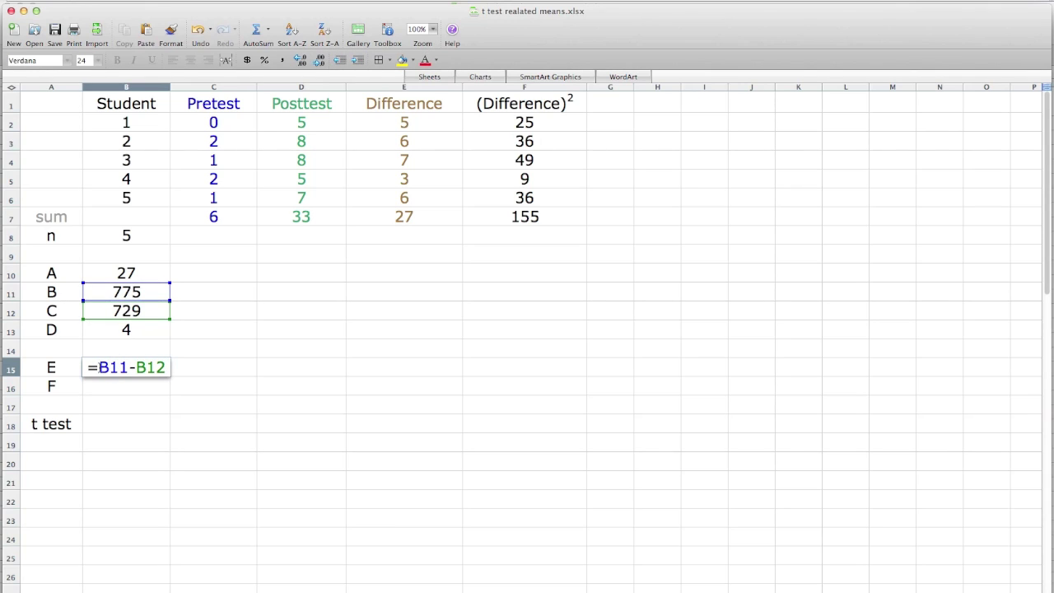
{"action": "left_click", "coordinate": [99, 367]}
{"action": "type", "text": "("}
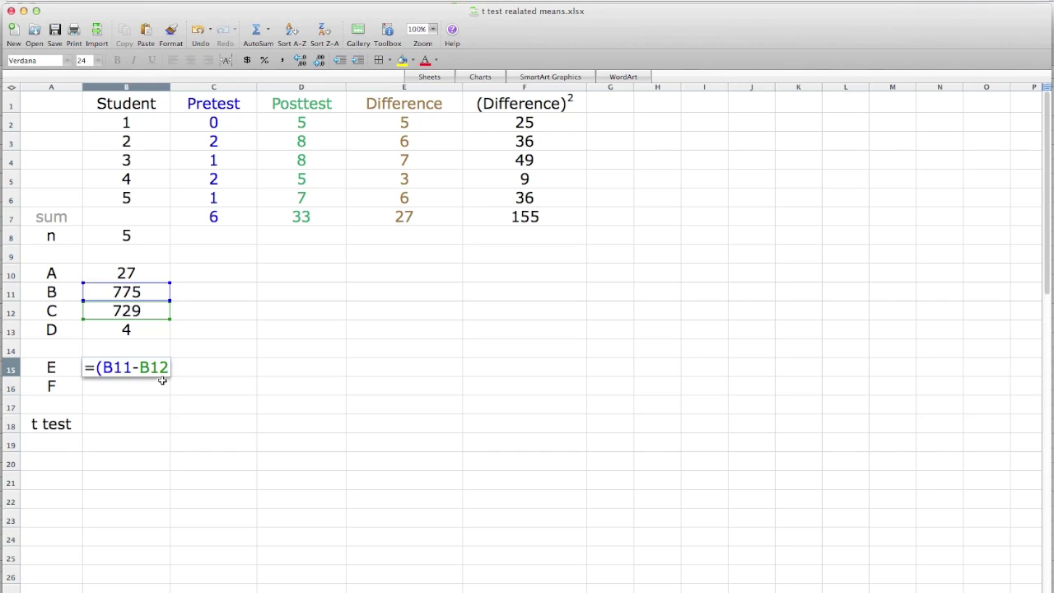
{"action": "type", "text": ")"}
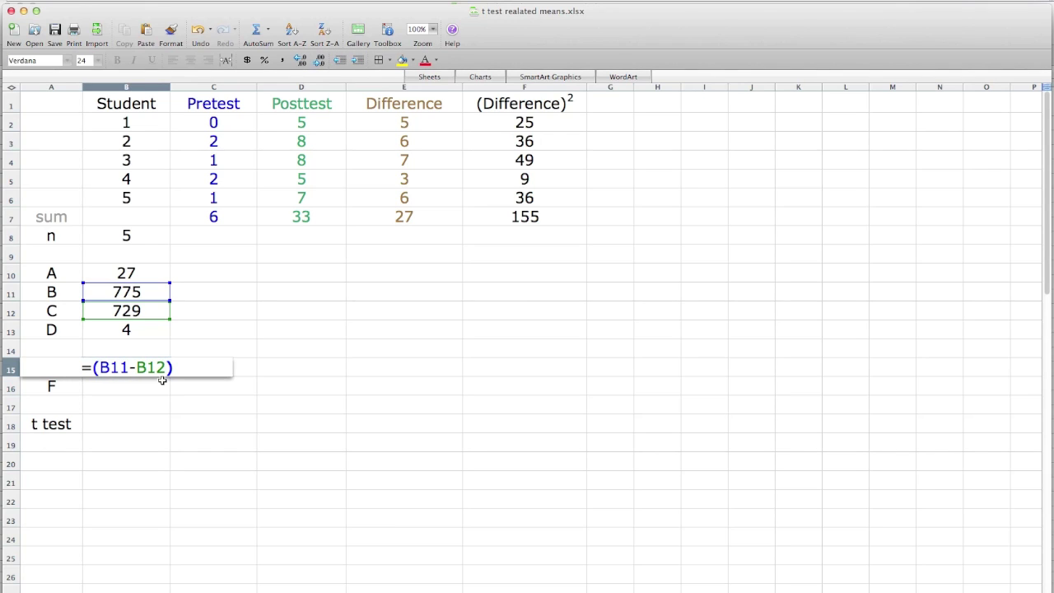
{"action": "type", "text": "/"}
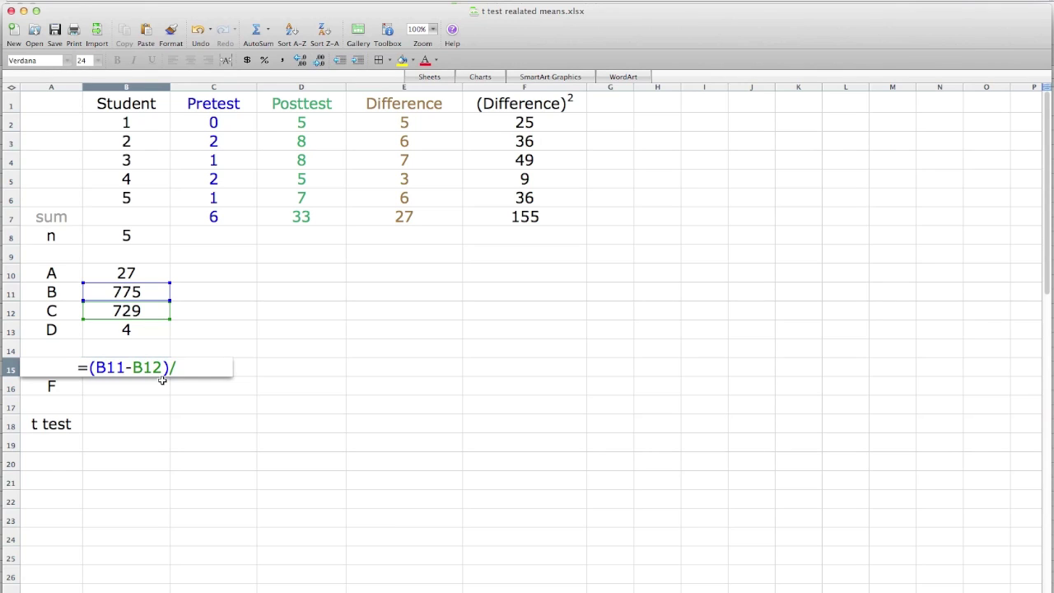
{"action": "left_click", "coordinate": [130, 331]}
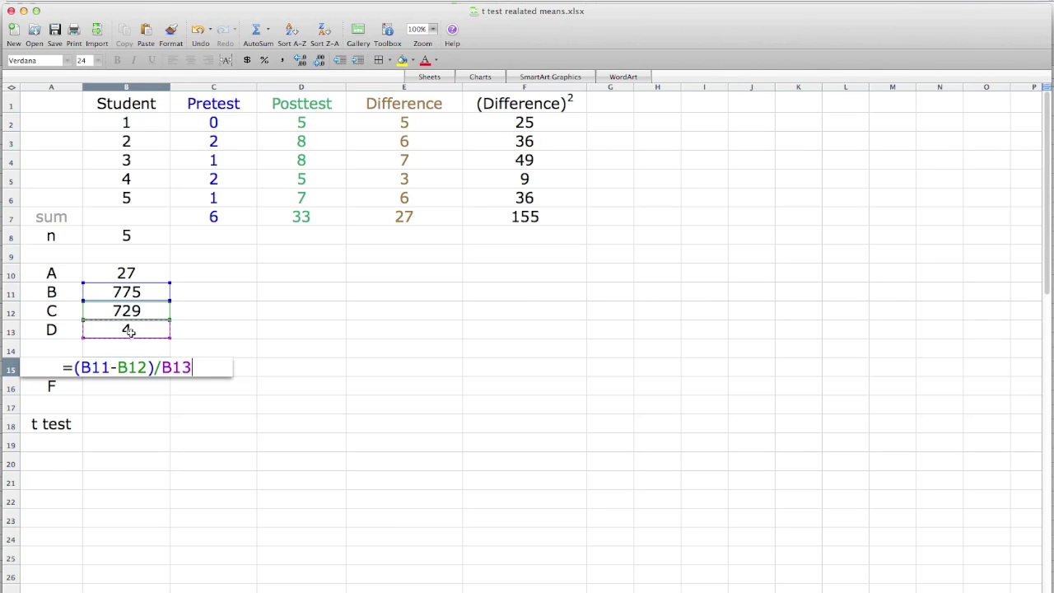
{"action": "key", "text": "Return"}
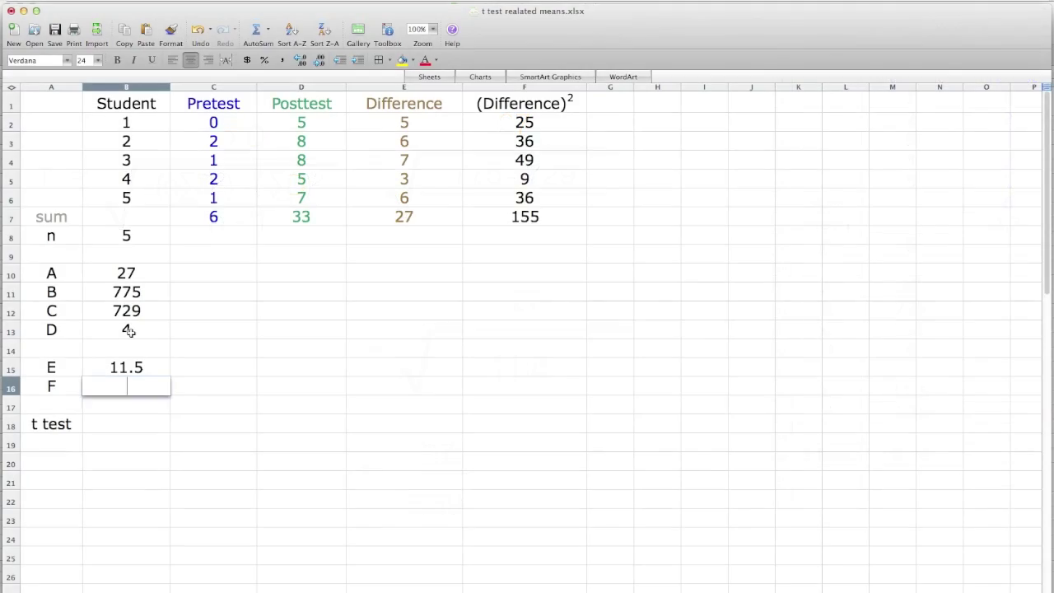
Calculate term F in B16 as the square root of term E with the formula =B15^.5.
{"action": "type", "text": "="}
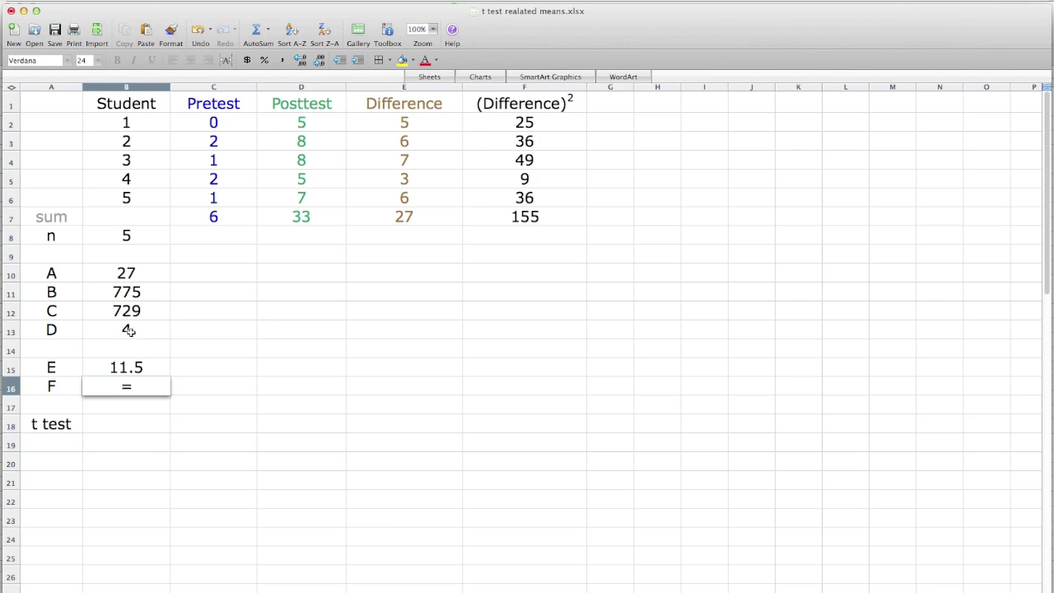
{"action": "left_click", "coordinate": [131, 368]}
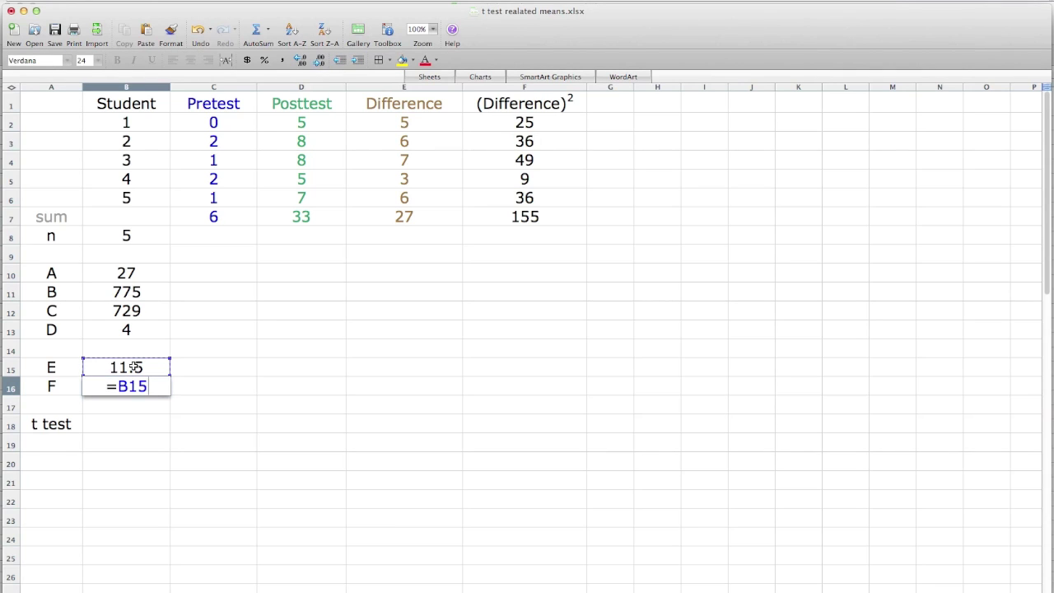
{"action": "type", "text": "^.5"}
{"action": "key", "text": "Return"}
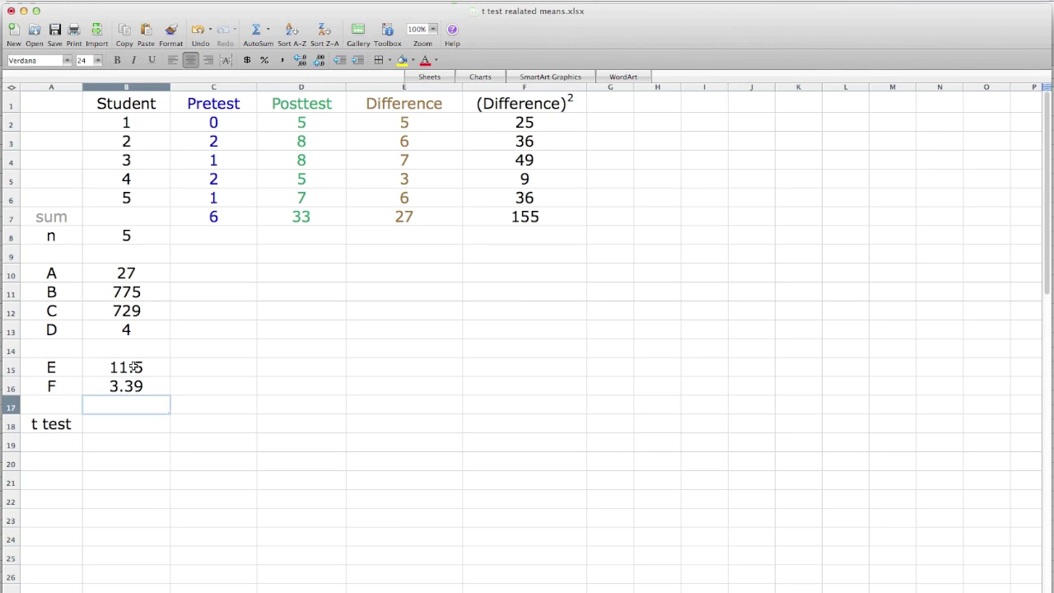
Calculate the t test value in B18 as term A divided by term F with the formula =B10/B16.
{"action": "key", "text": "Return"}
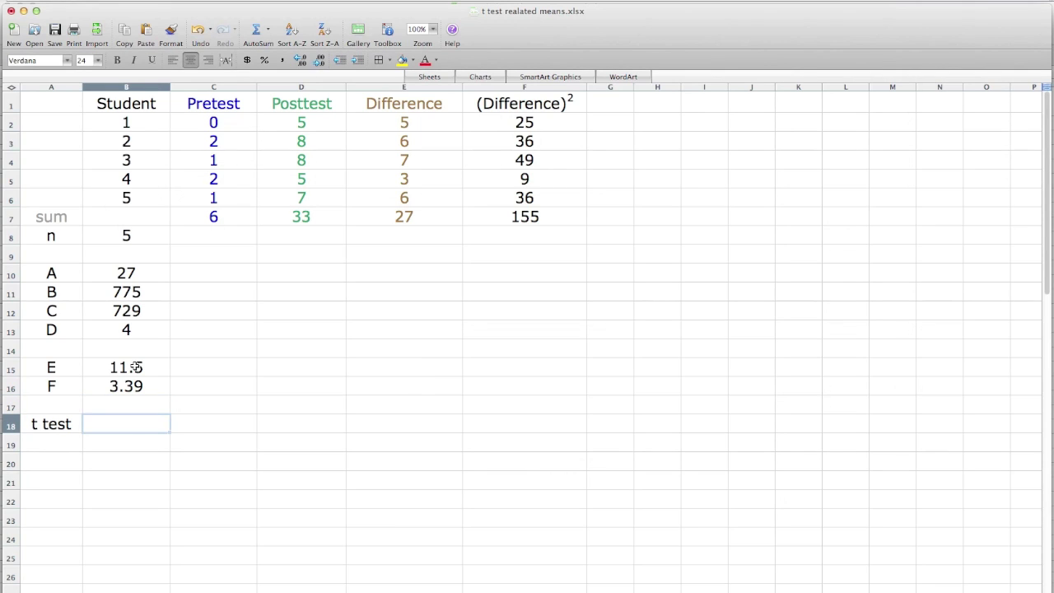
{"action": "type", "text": "="}
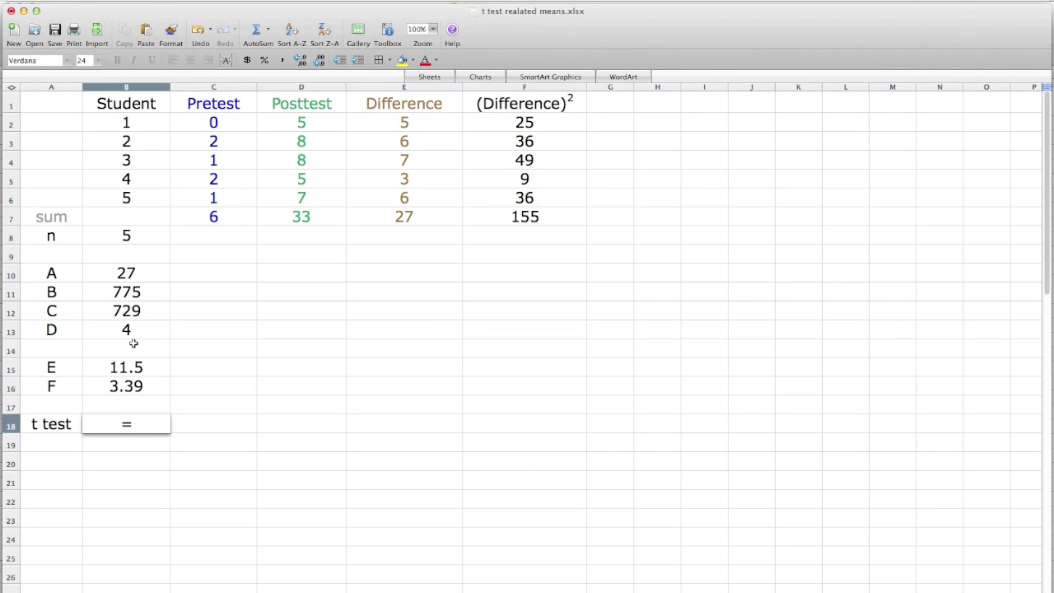
{"action": "left_click", "coordinate": [139, 272]}
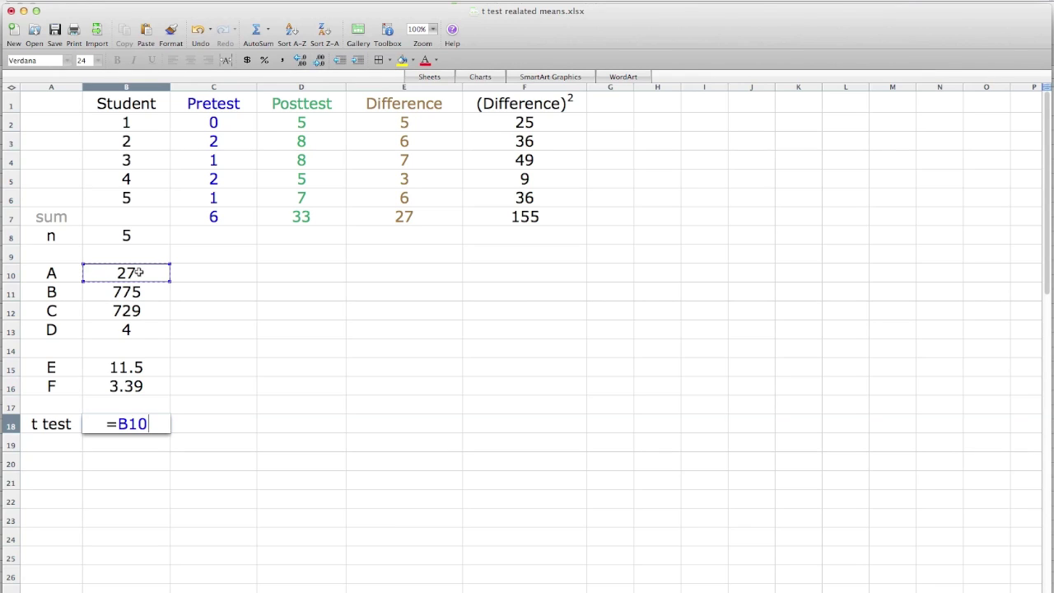
{"action": "type", "text": "/"}
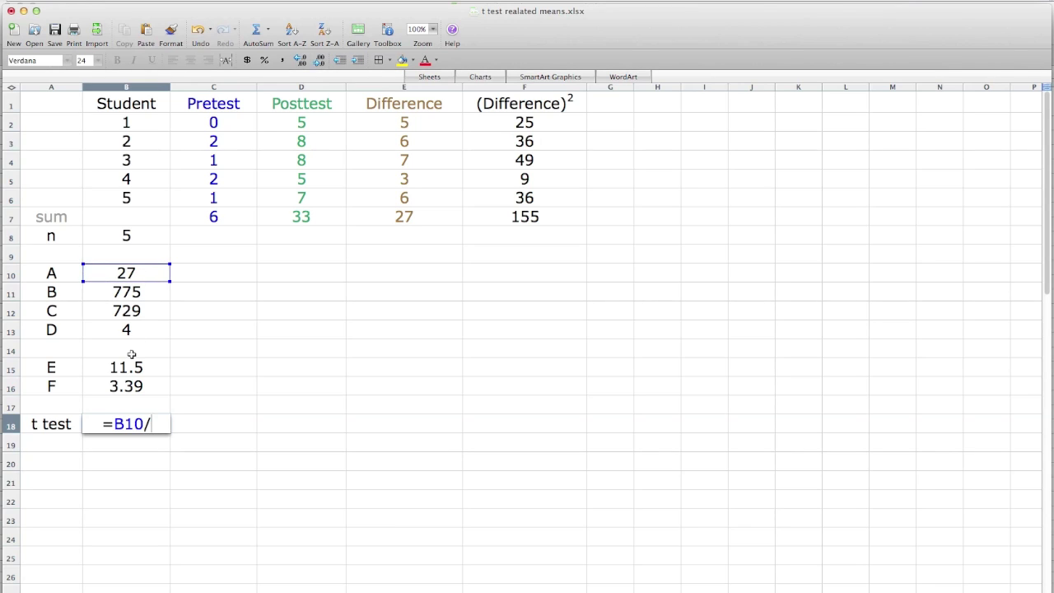
{"action": "left_click", "coordinate": [131, 386]}
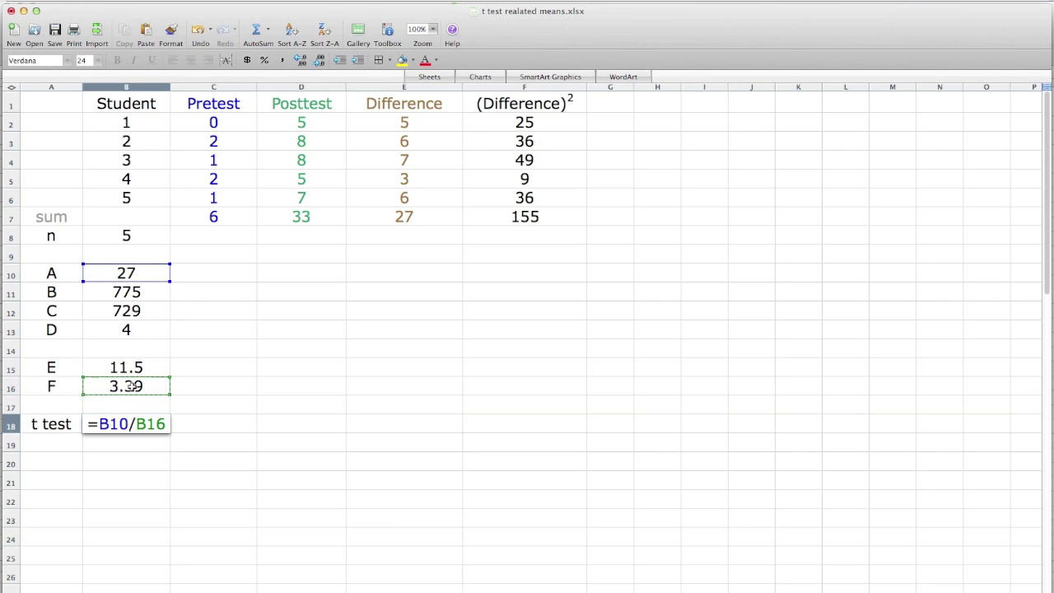
{"action": "key", "text": "Return"}
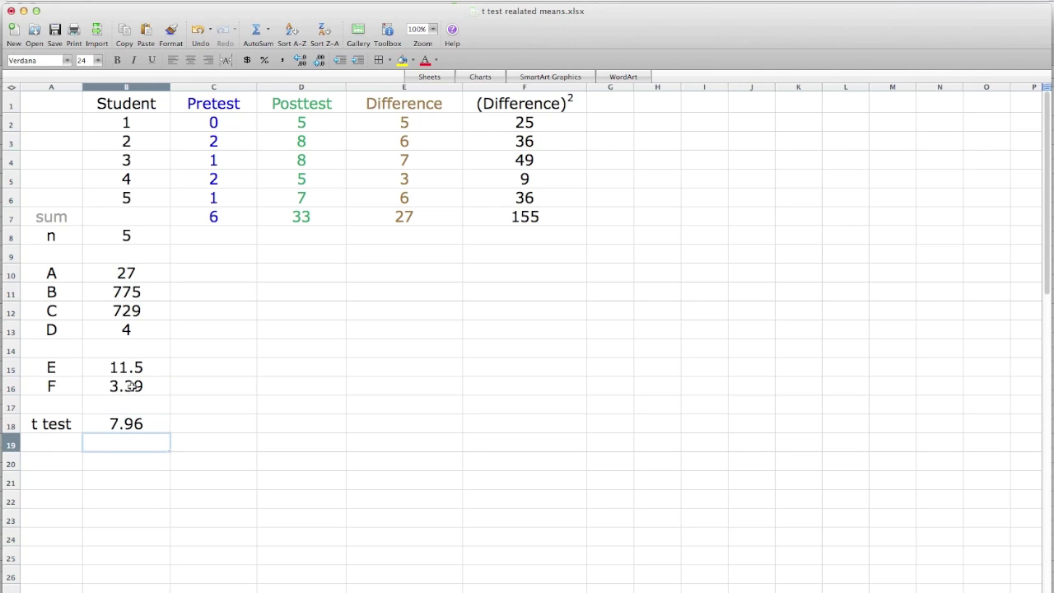